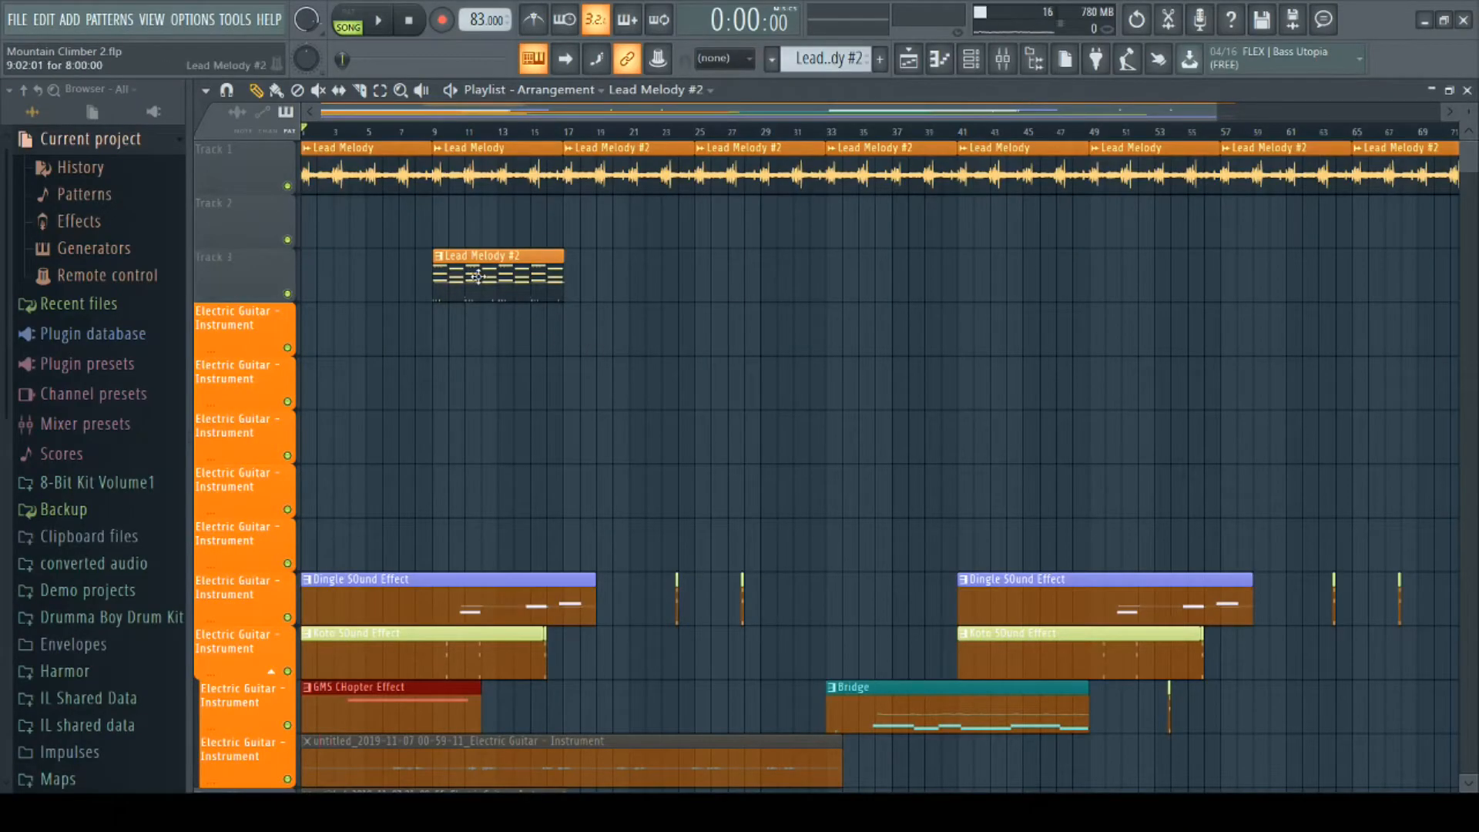
- Consolidate the Lead Melody #2 pattern clip on Track 3 into an audio clip
{"action": "scroll", "coordinate": [478, 276], "scroll_direction": "up", "scroll_amount": 4}
{"action": "scroll", "coordinate": [477, 275], "scroll_direction": "down", "scroll_amount": 3}
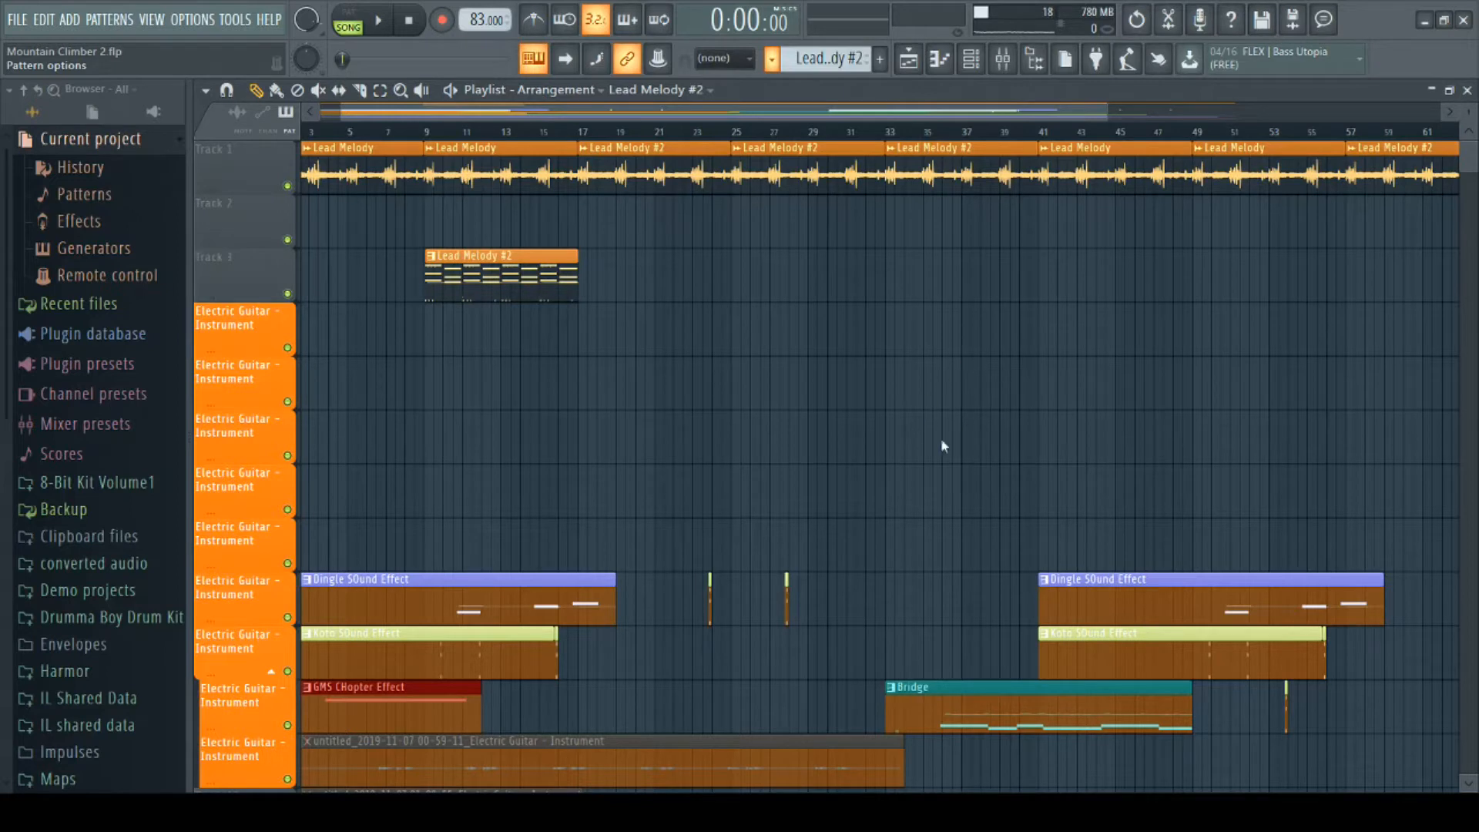
{"action": "key", "text": "l"}
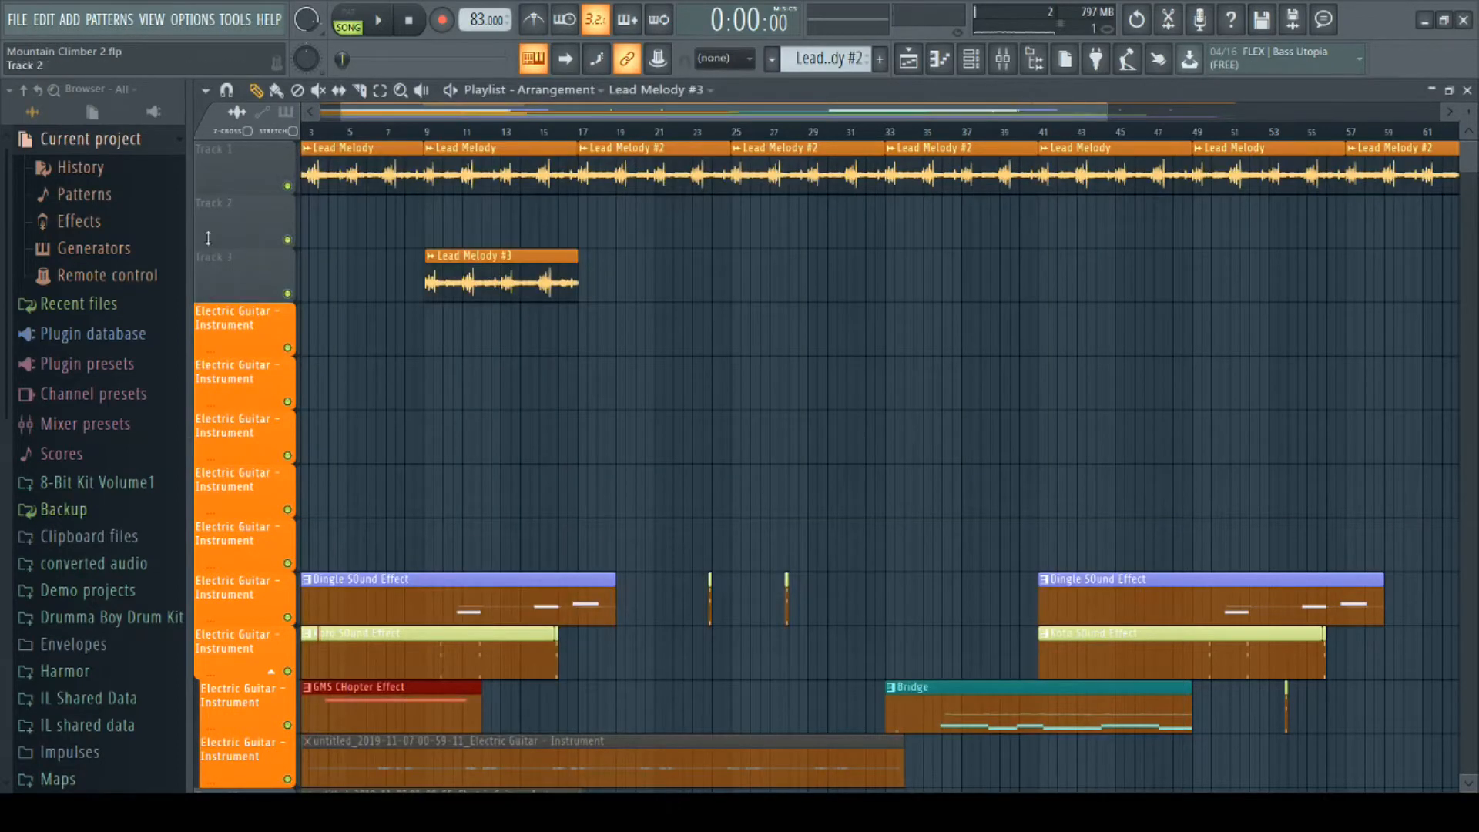
- Solo Track 3 and move the Lead Melody #3 audio clip to the start of the playlist at bar 1
{"action": "right_click", "coordinate": [287, 294]}
{"action": "left_click_drag", "start_coordinate": [404, 319], "coordinate": [416, 291]}
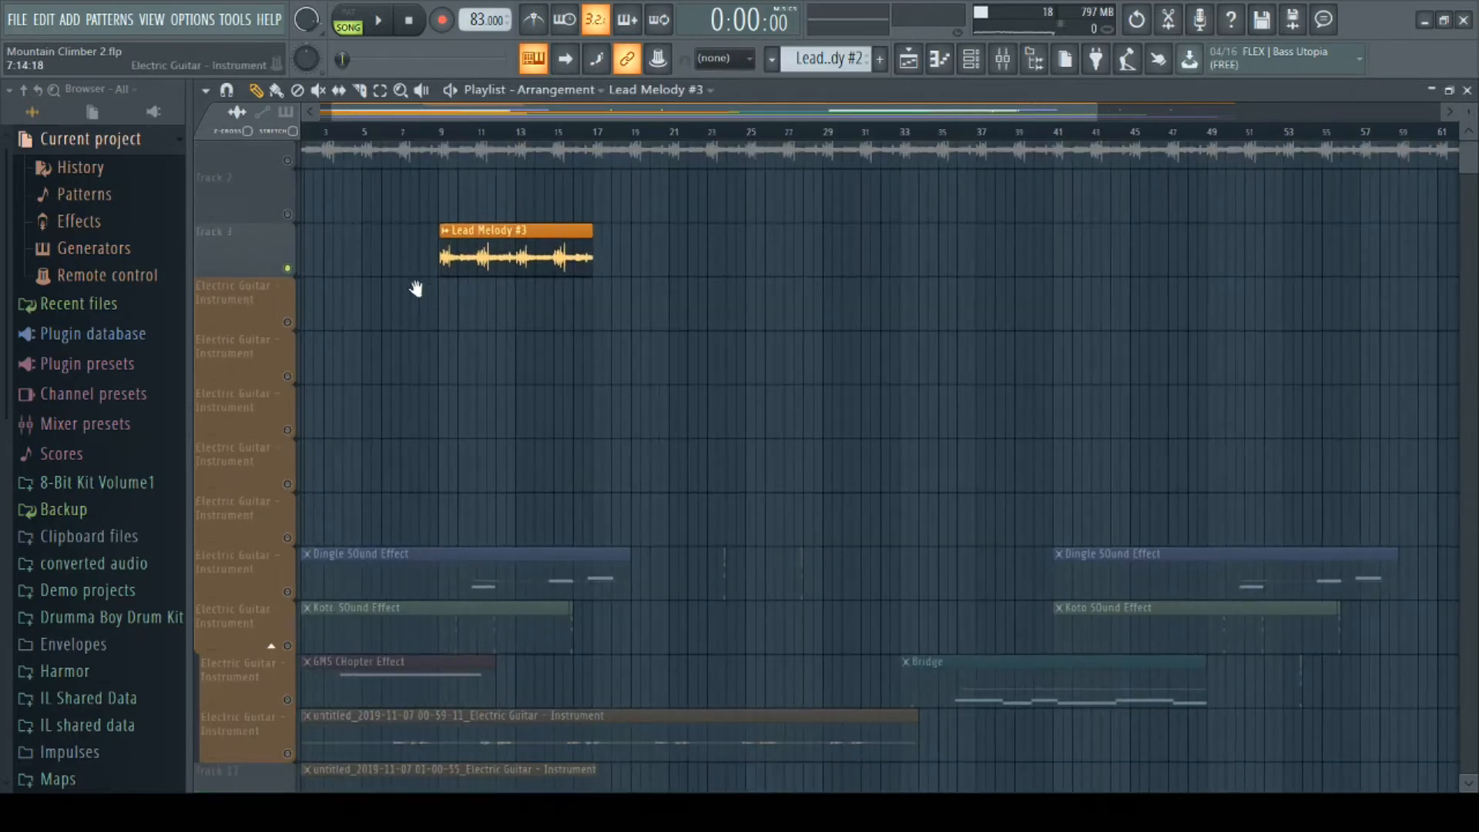
{"action": "left_click_drag", "start_coordinate": [490, 250], "coordinate": [1184, 376]}
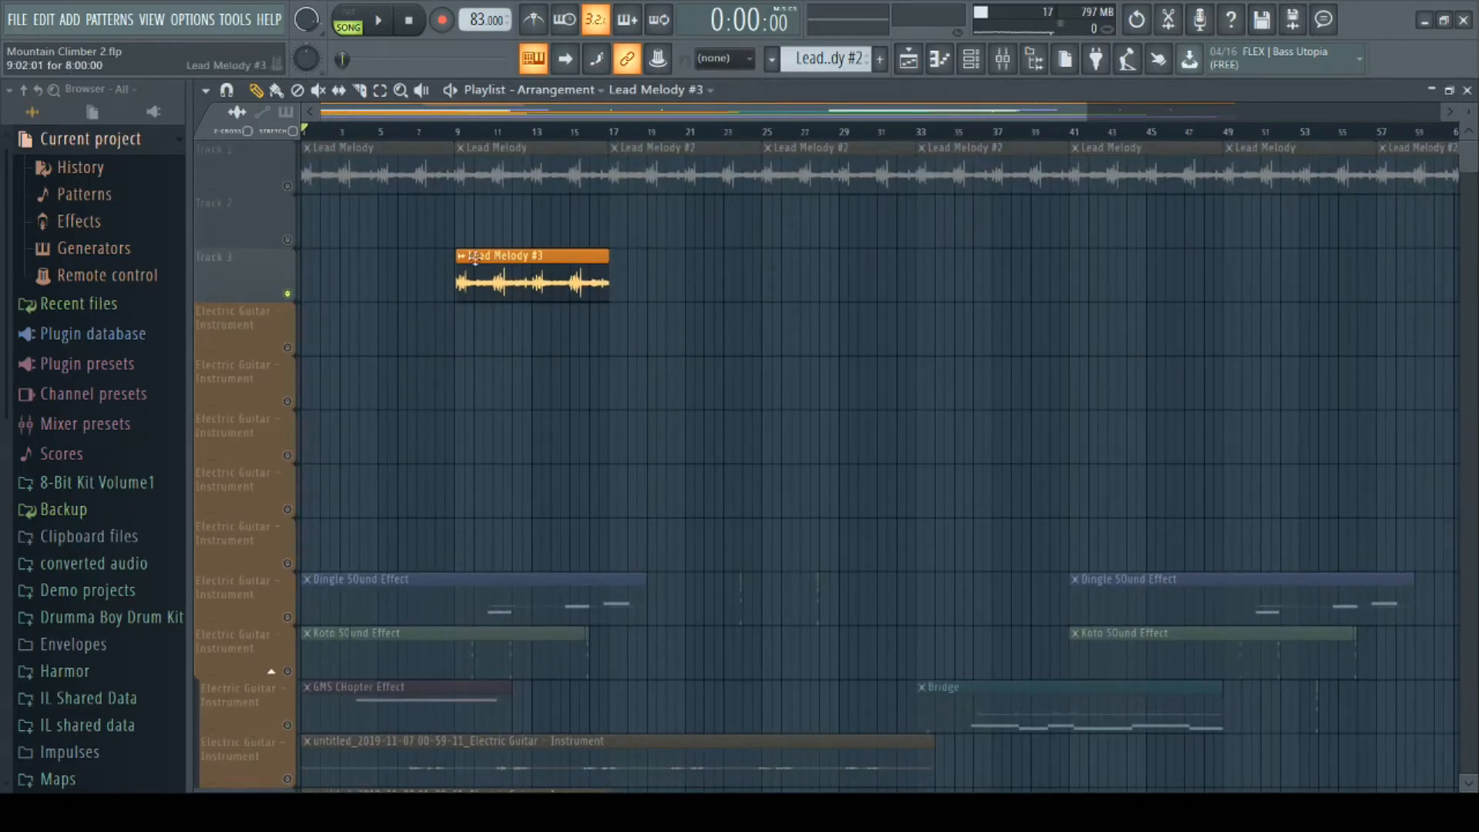
{"action": "left_click_drag", "start_coordinate": [517, 285], "coordinate": [339, 283]}
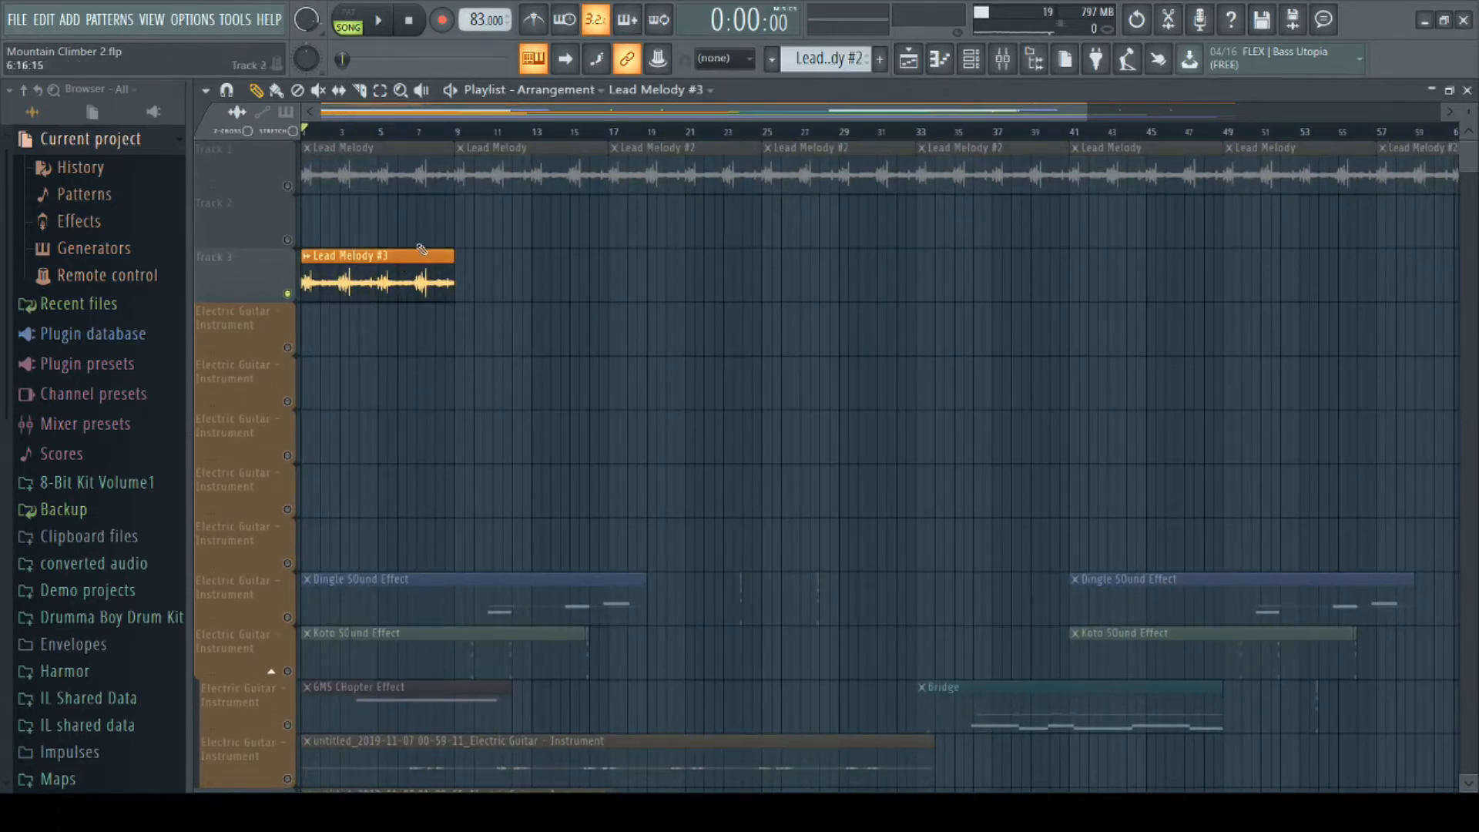
- Preview the Lead Melody #3 sample in its channel settings and set the time stretching mode to Slice stretch
{"action": "double_click", "coordinate": [410, 281]}
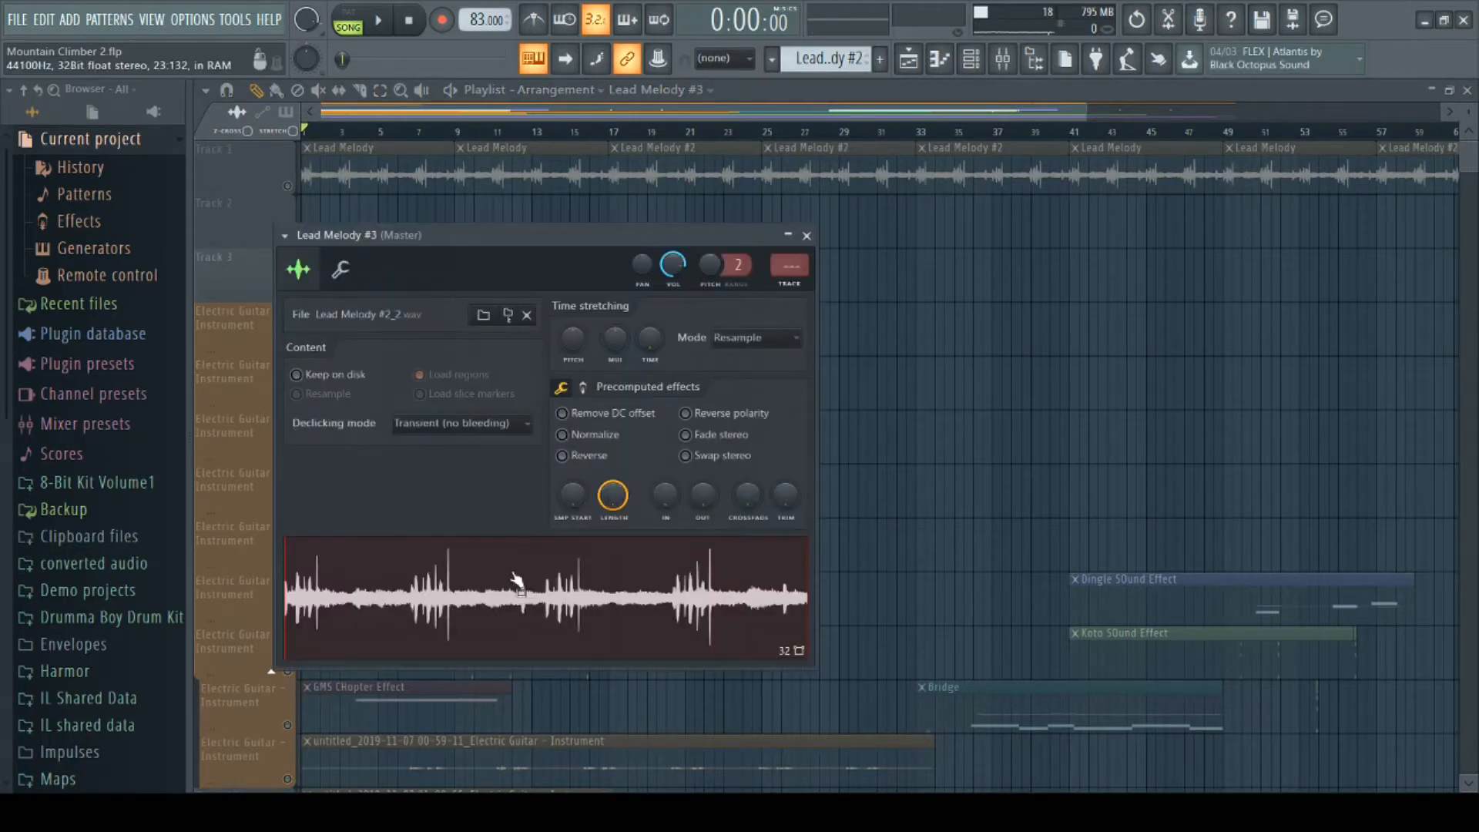
{"action": "left_click", "coordinate": [468, 618]}
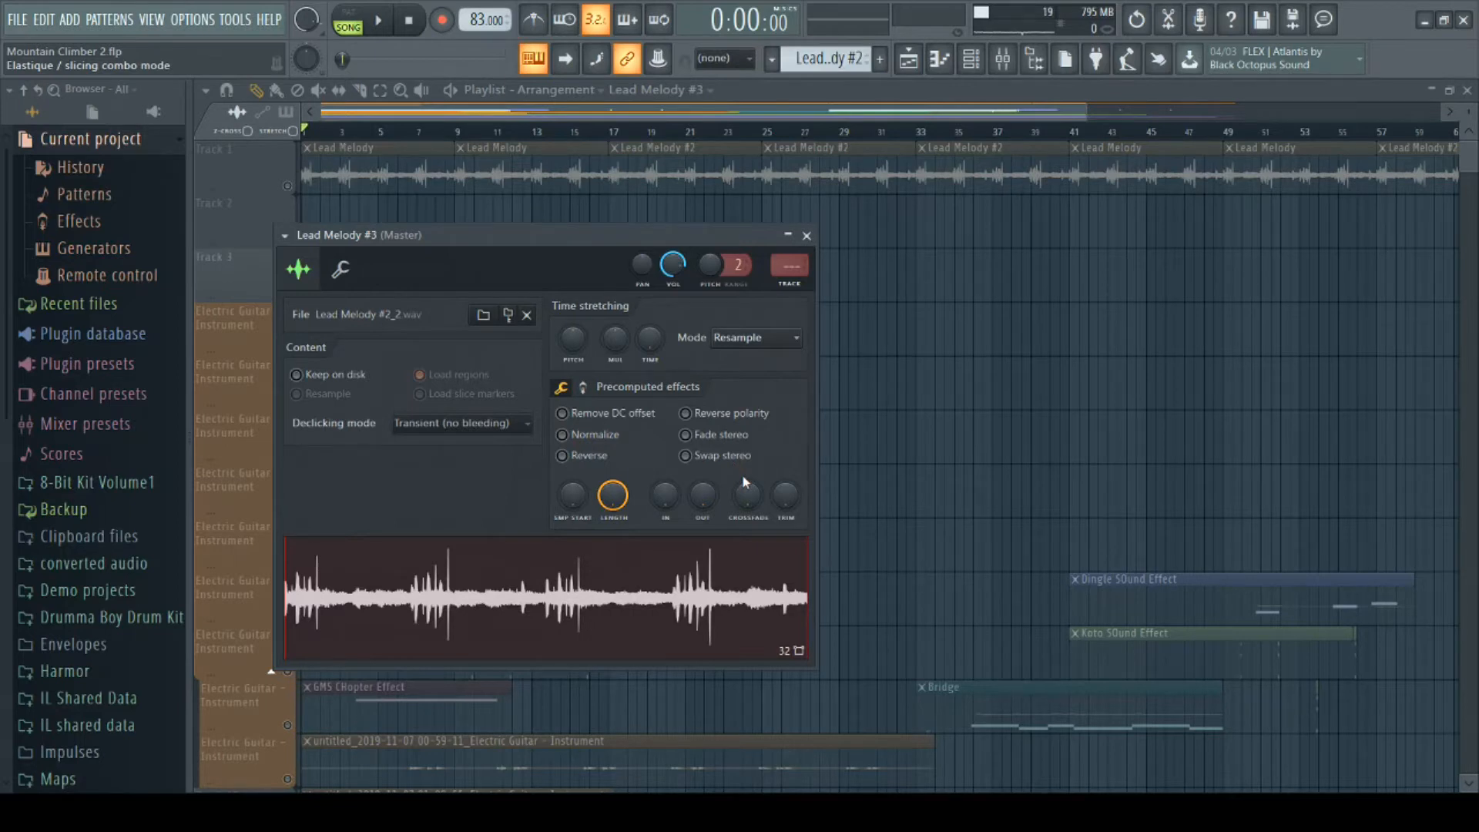
{"action": "left_click", "coordinate": [744, 477]}
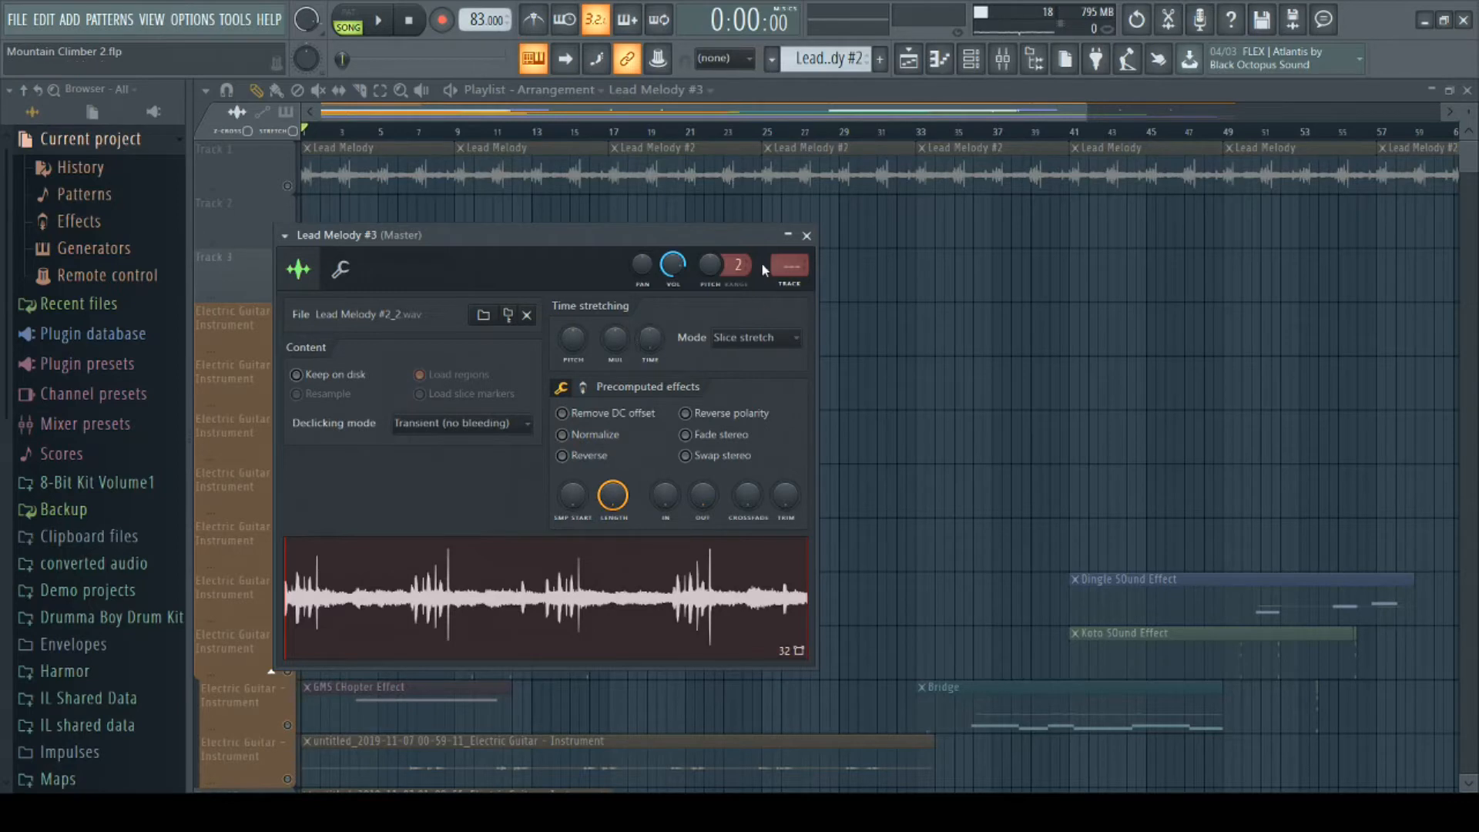
- Close the sample settings and stretch the Lead Melody #3 clip to about 16 bars in the playlist
{"action": "left_click_drag", "start_coordinate": [745, 242], "coordinate": [759, 410]}
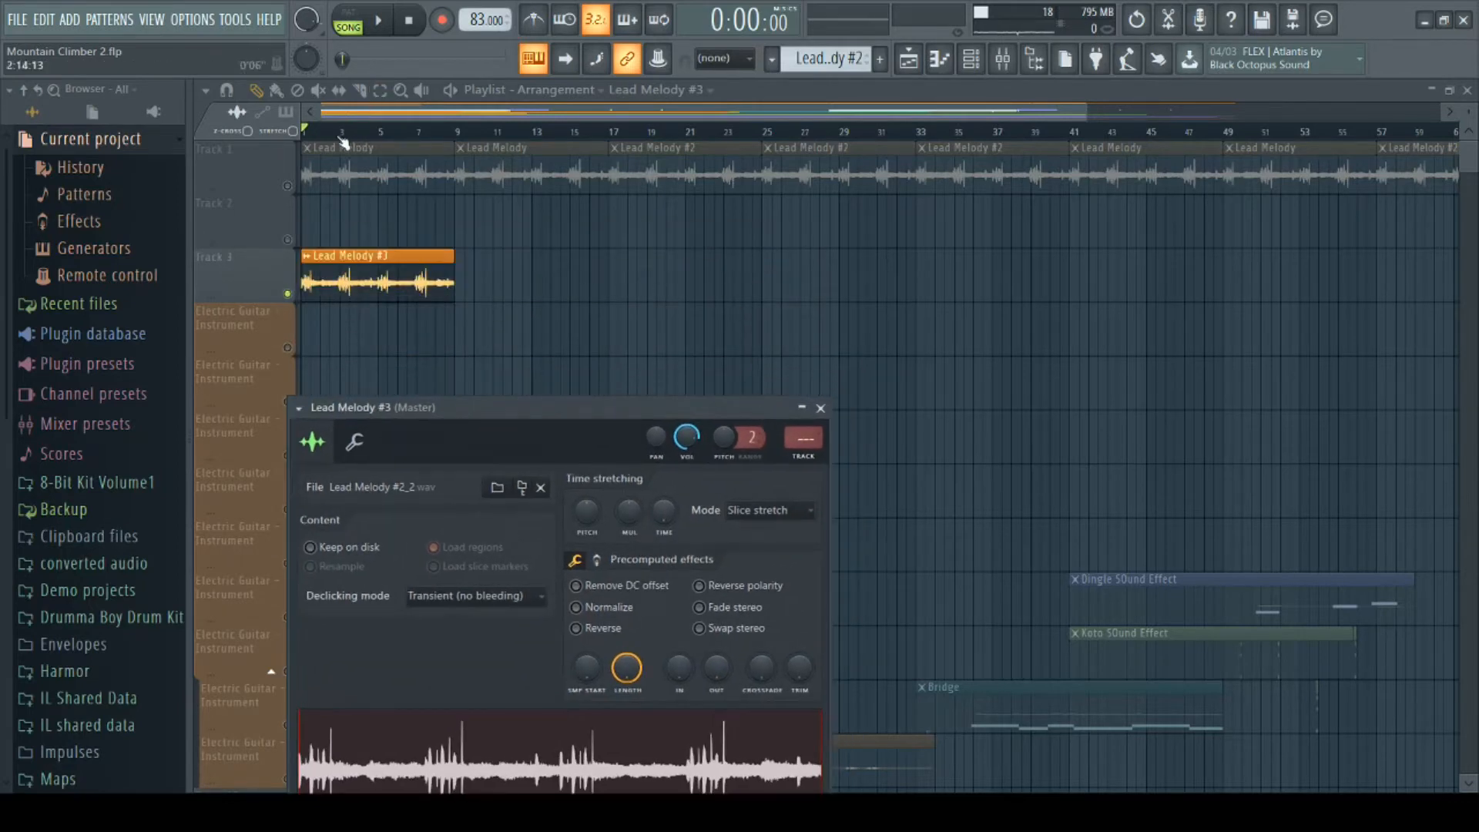
{"action": "left_click", "coordinate": [541, 282]}
{"action": "right_click", "coordinate": [557, 275]}
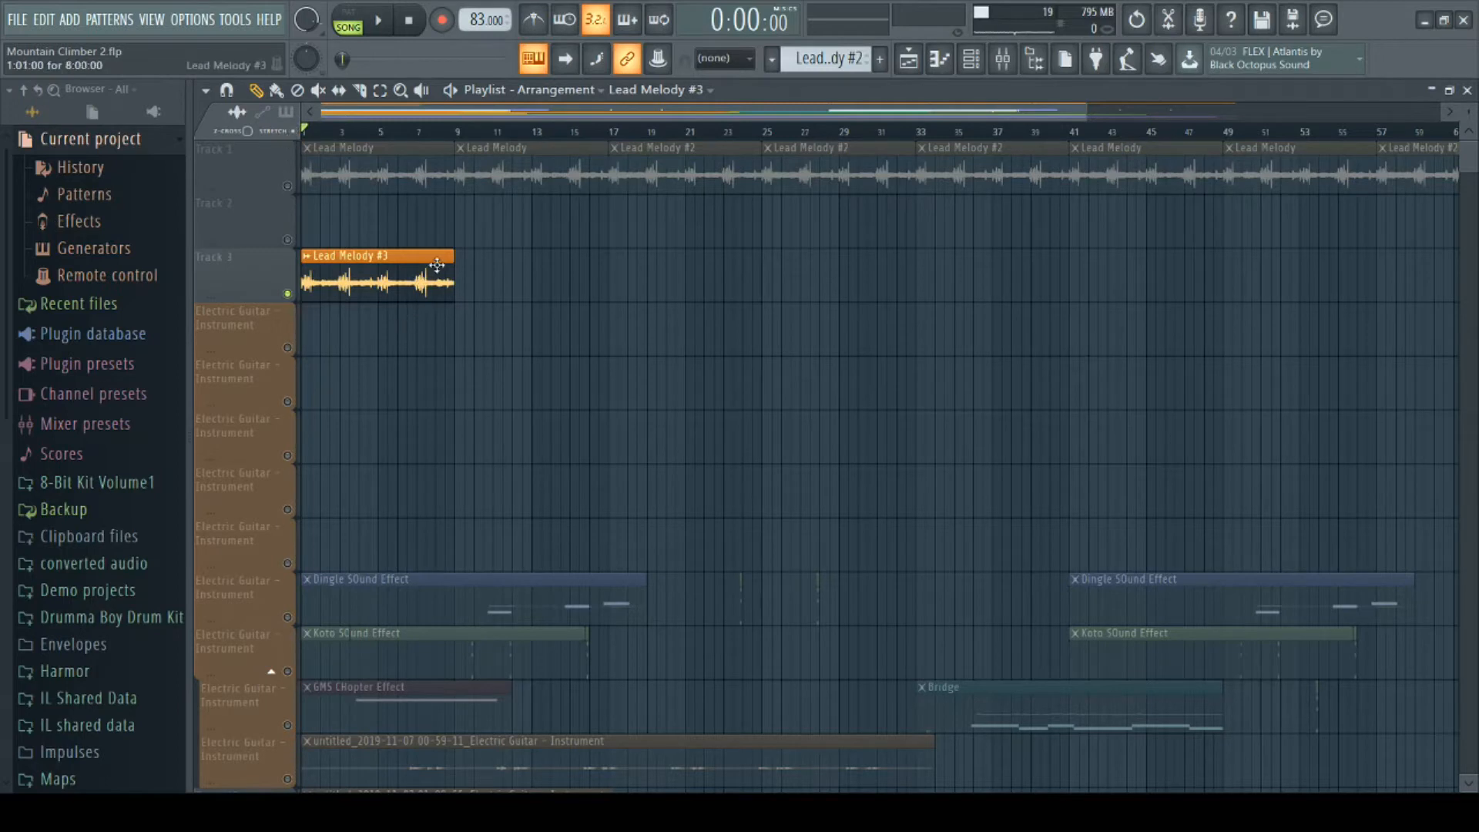
{"action": "left_click_drag", "start_coordinate": [452, 261], "coordinate": [603, 256]}
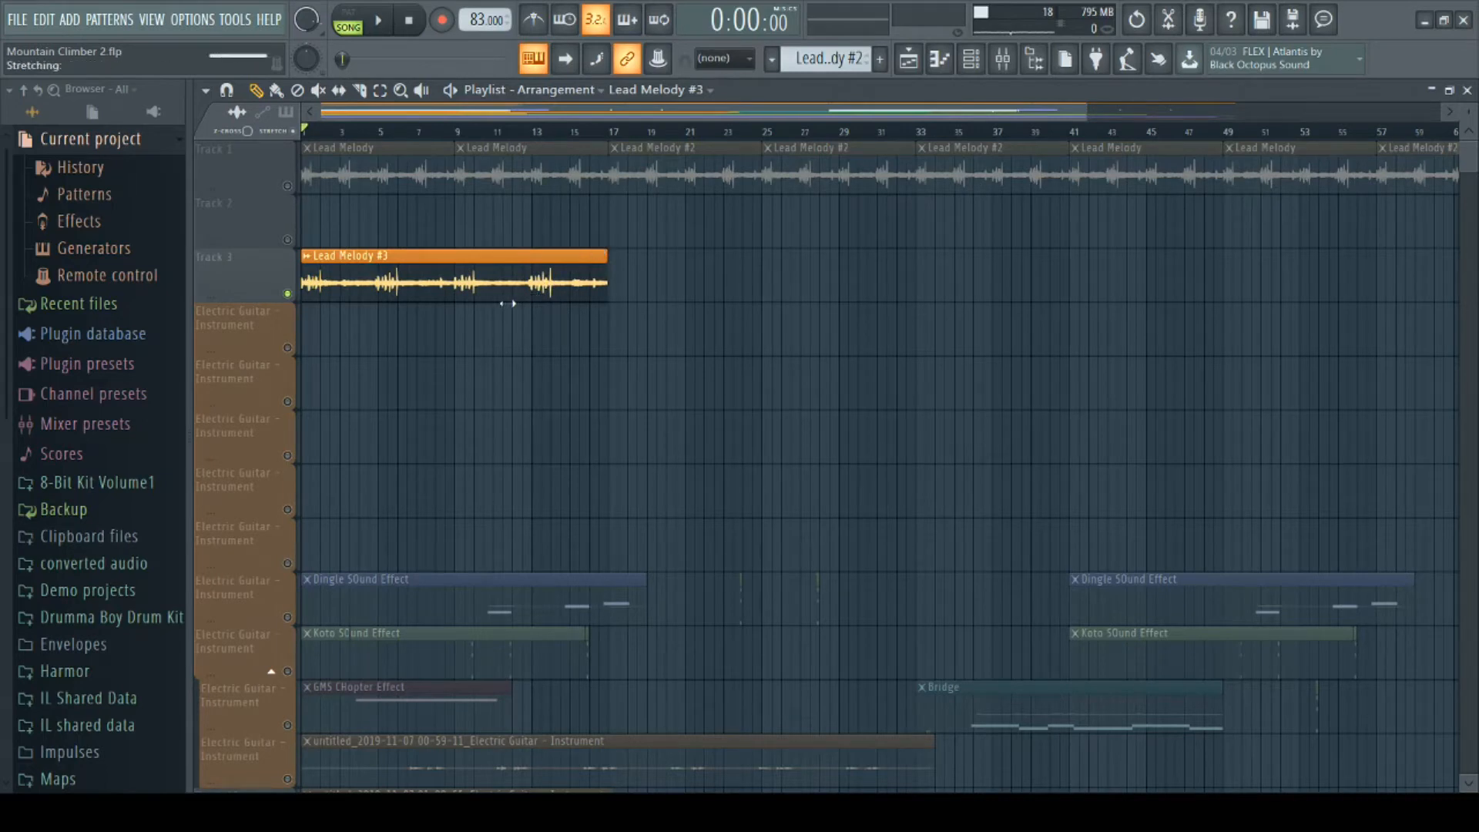
- Reopen the Lead Melody #3 sample settings, preview the stretched audio, and set the time stretching mode to Resample
{"action": "double_click", "coordinate": [451, 276]}
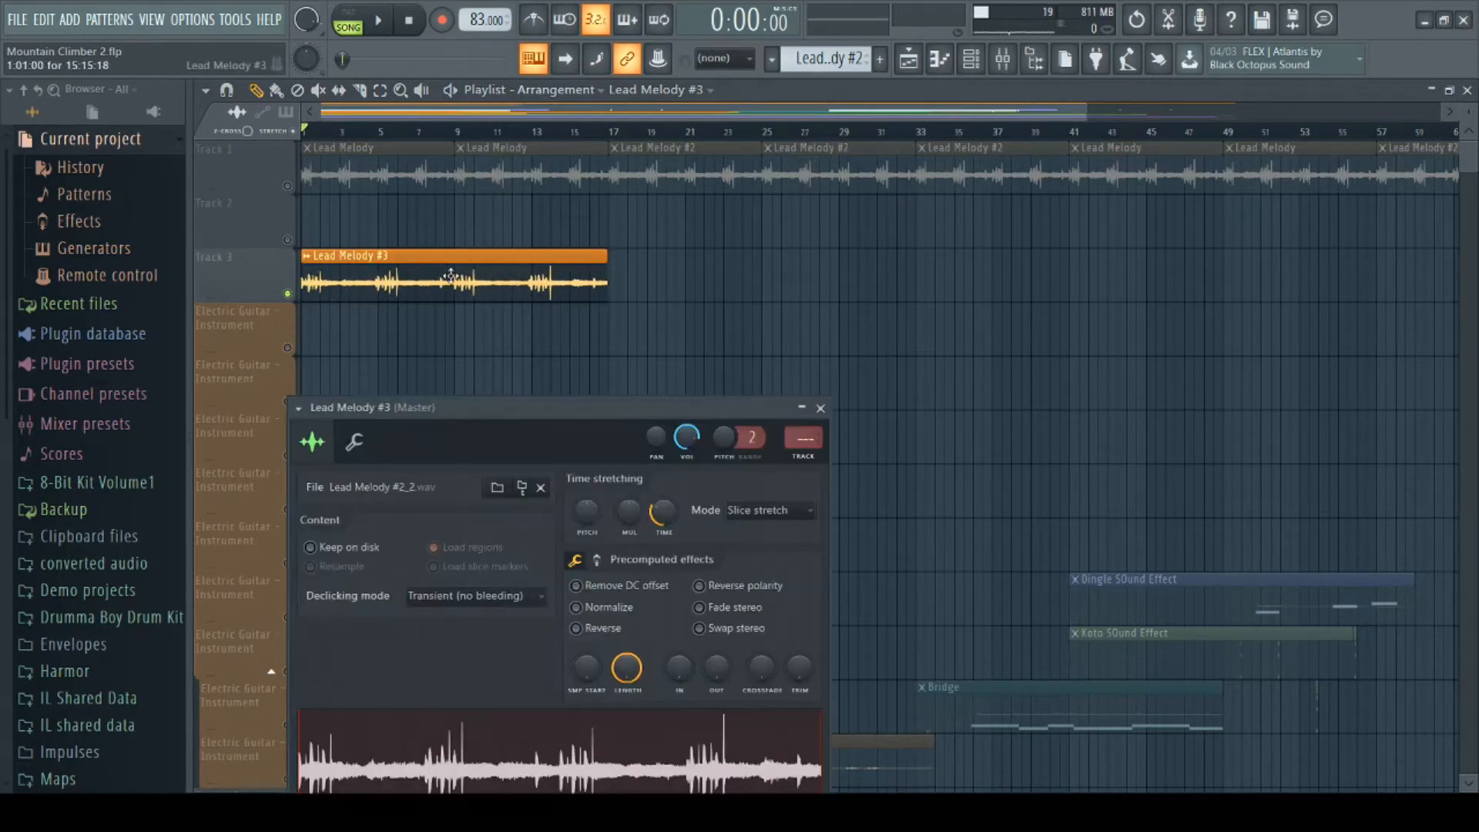
{"action": "left_click_drag", "start_coordinate": [595, 412], "coordinate": [595, 322]}
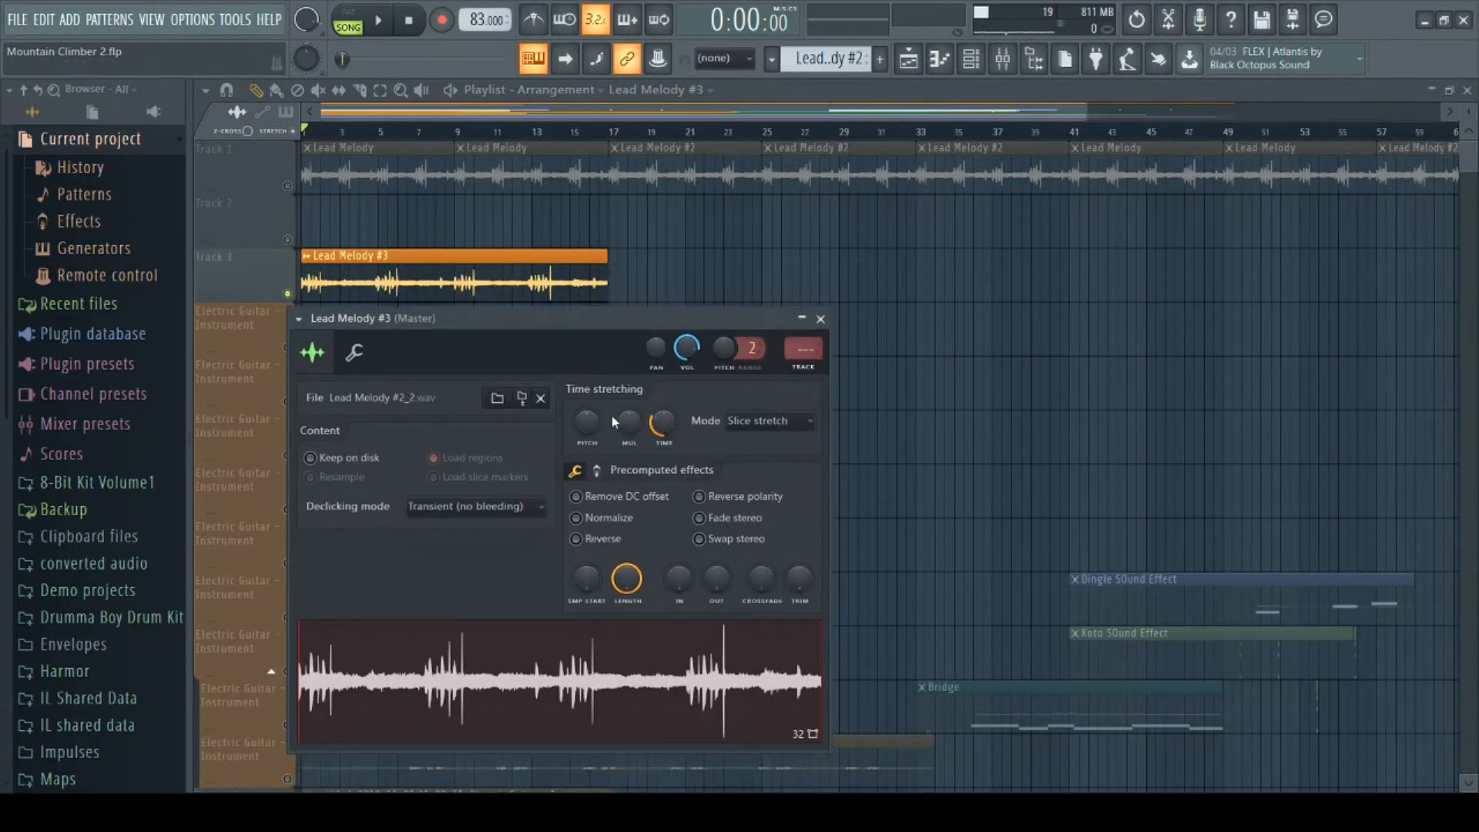
{"action": "left_click", "coordinate": [444, 651]}
{"action": "left_click", "coordinate": [413, 23]}
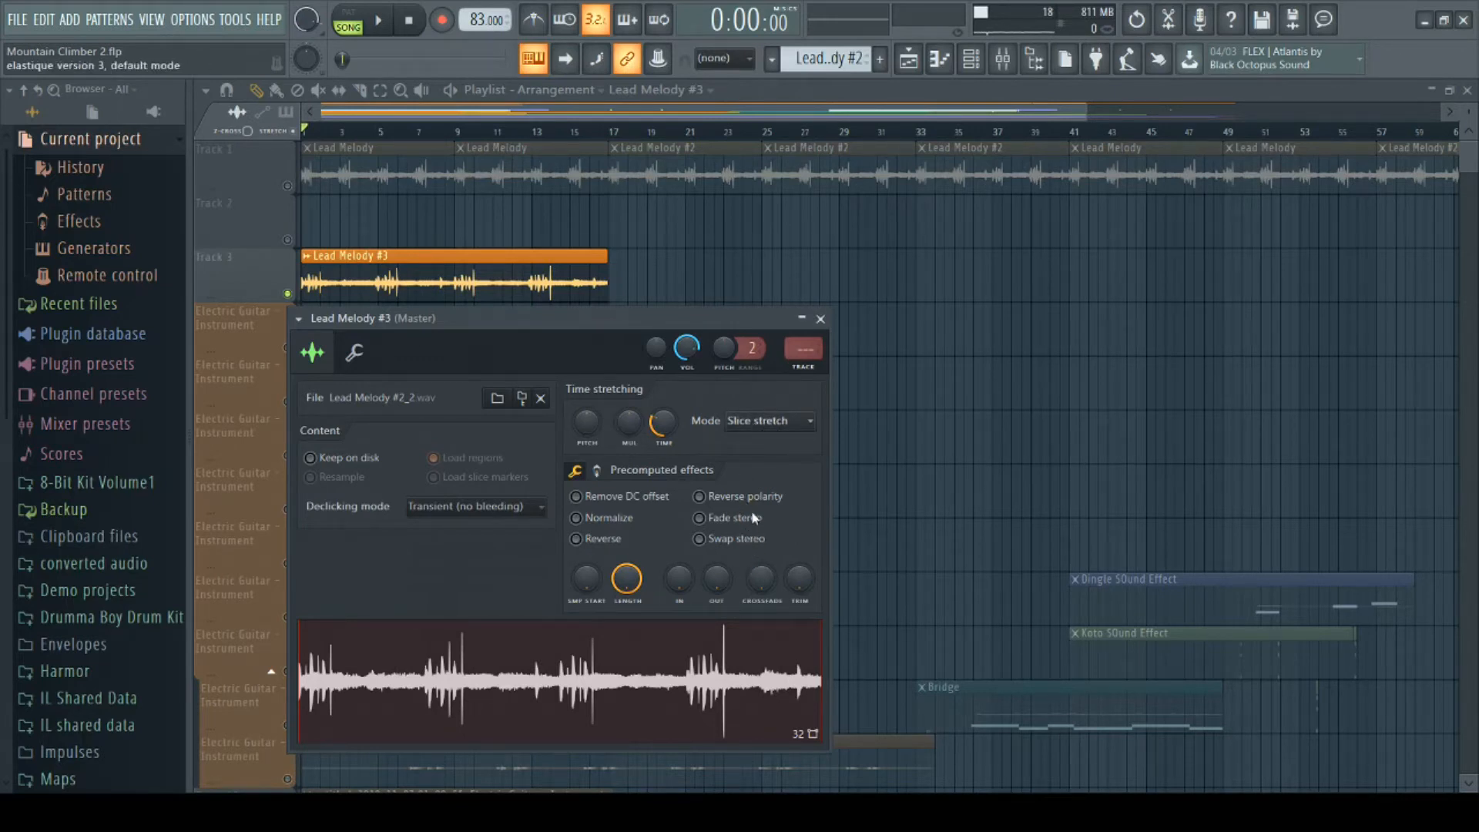
{"action": "left_click", "coordinate": [762, 458]}
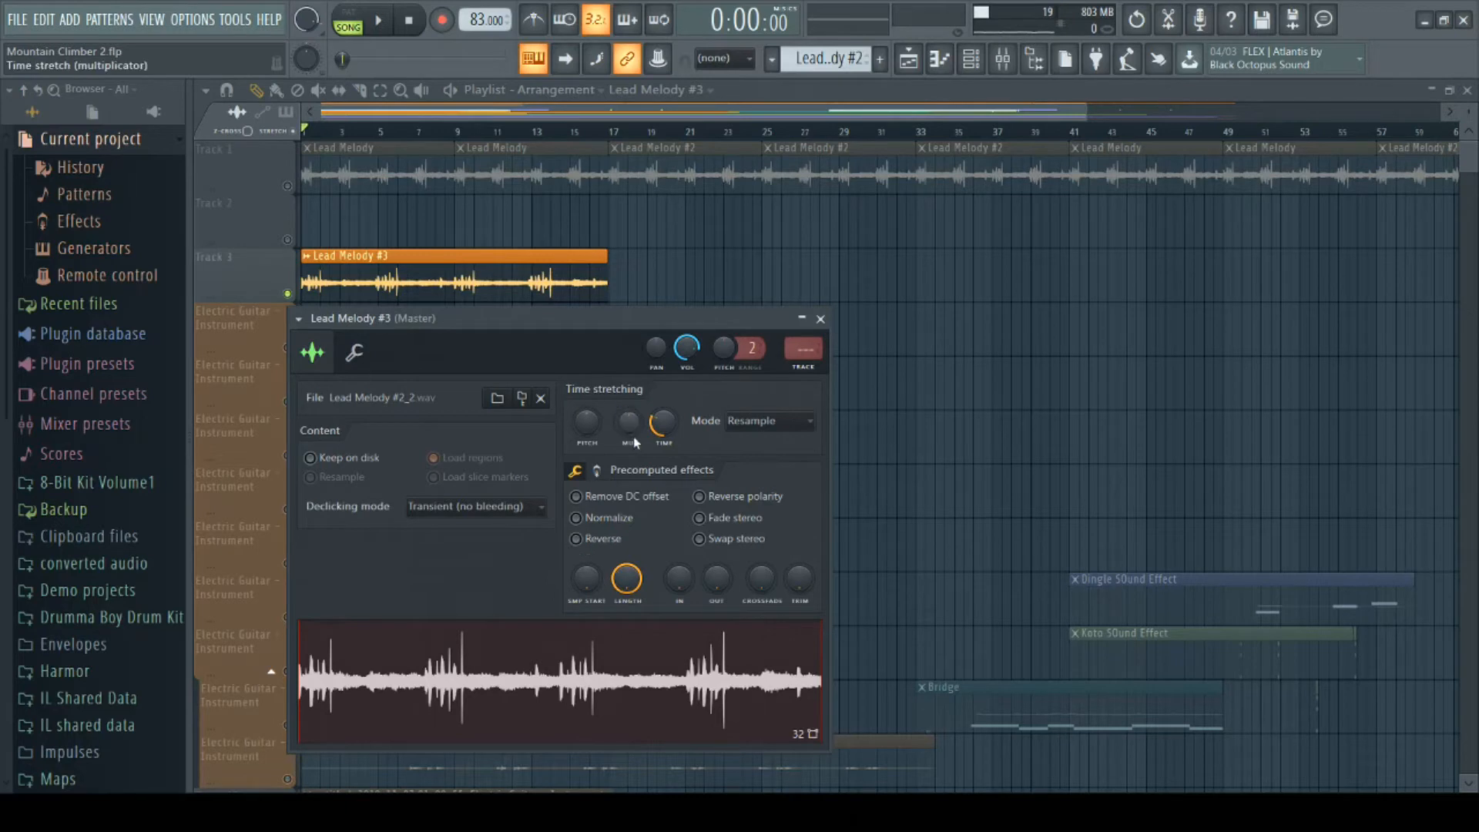
- Try longer and shorter clip lengths with the time stretch multiplier, ending at about 8 bars
{"action": "left_click_drag", "start_coordinate": [629, 421], "coordinate": [630, 416]}
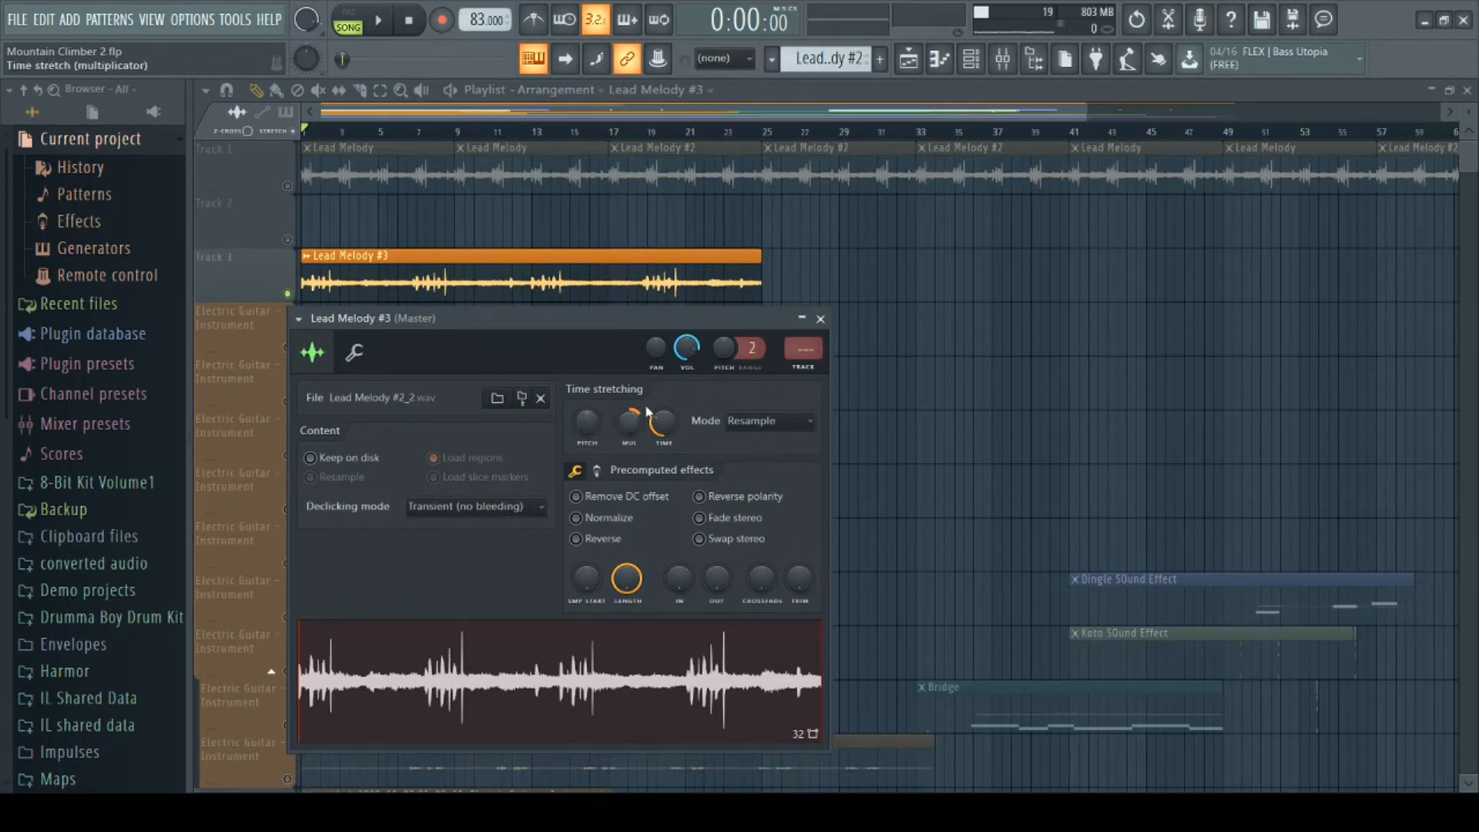
{"action": "left_click_drag", "start_coordinate": [628, 422], "coordinate": [626, 433]}
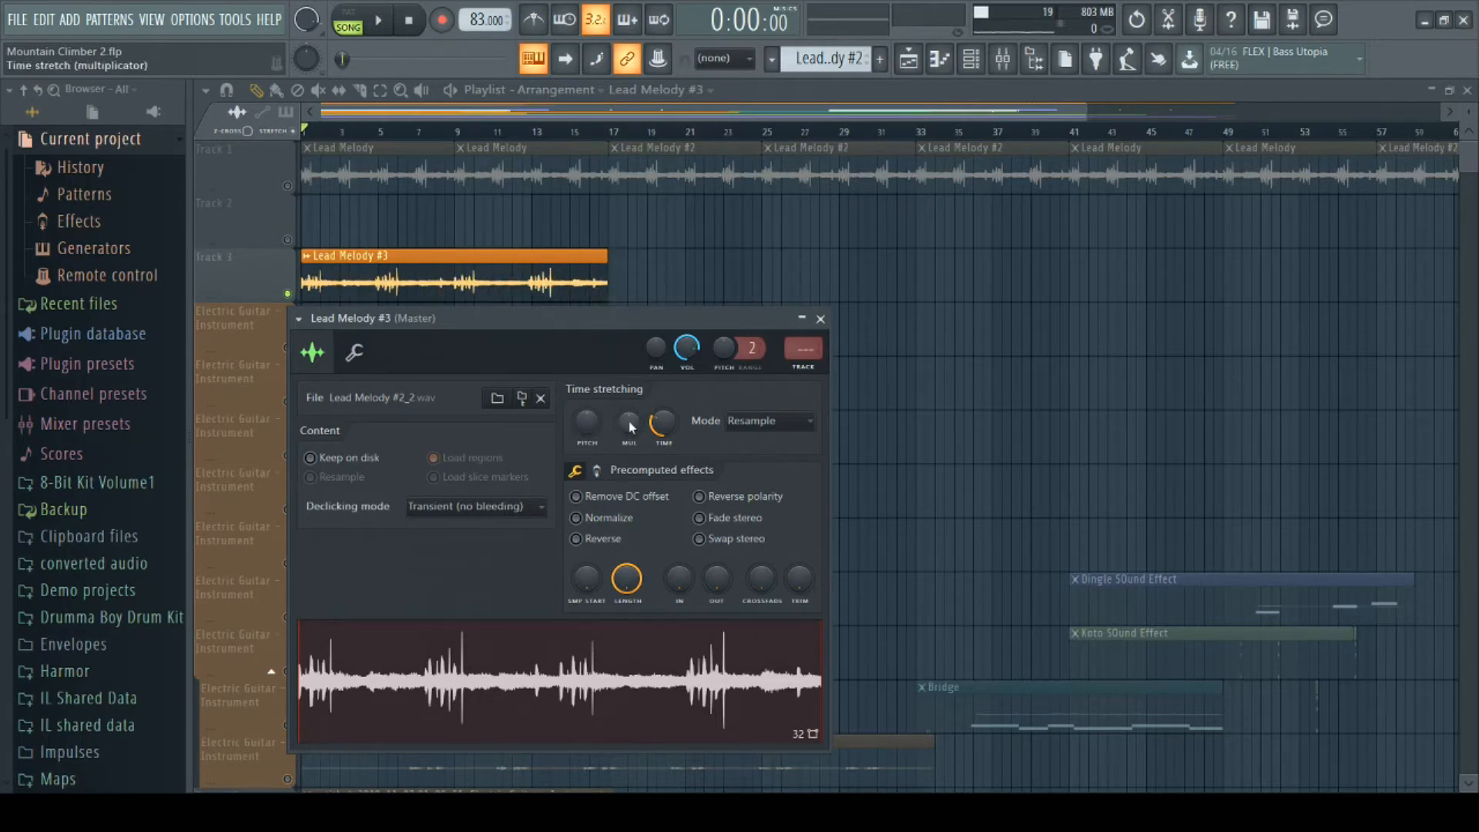
{"action": "left_click_drag", "start_coordinate": [630, 427], "coordinate": [629, 415]}
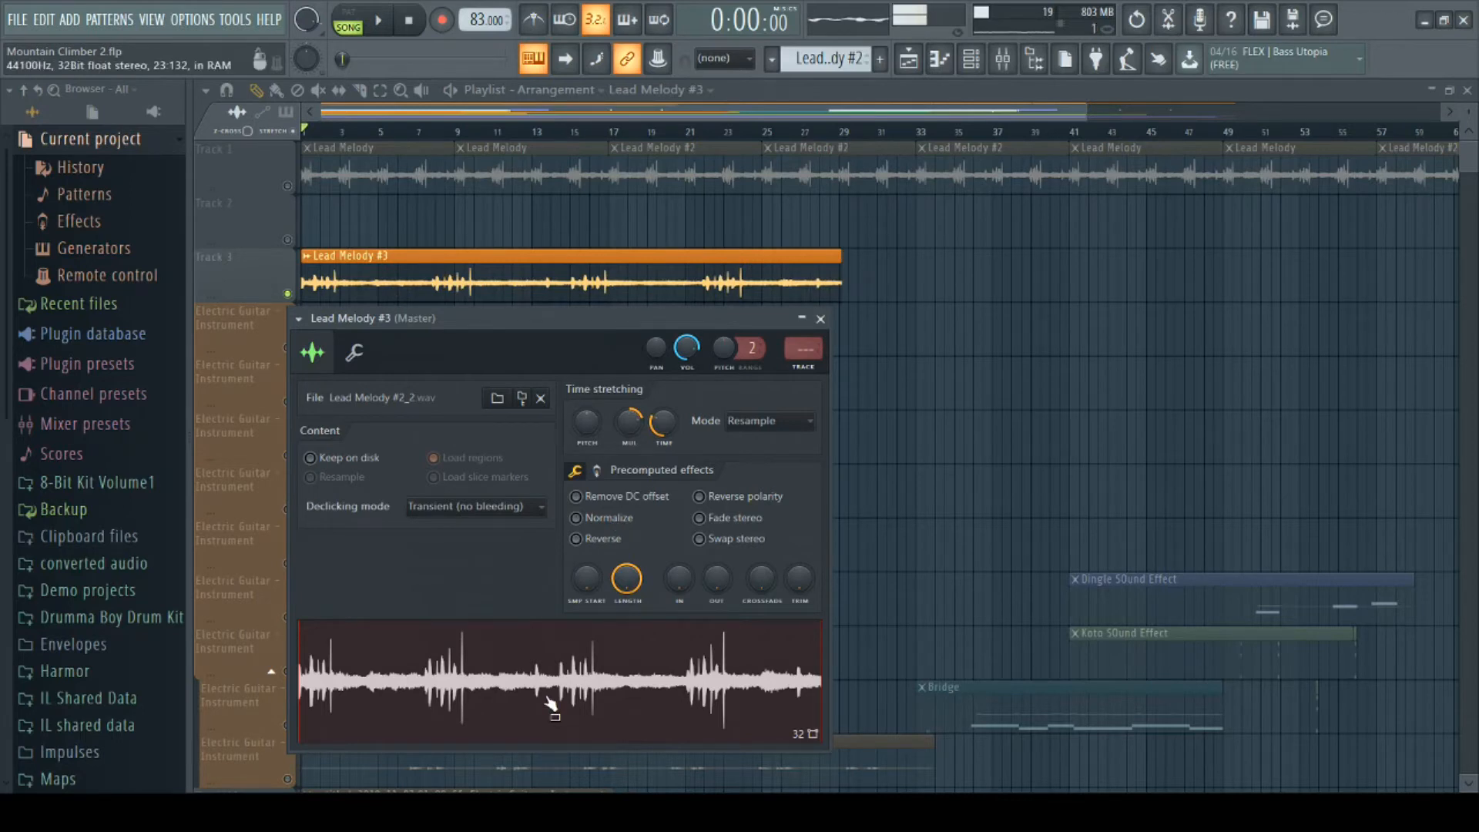
{"action": "left_click", "coordinate": [641, 417], "text": "alt"}
{"action": "left_click_drag", "start_coordinate": [633, 437], "coordinate": [623, 426]}
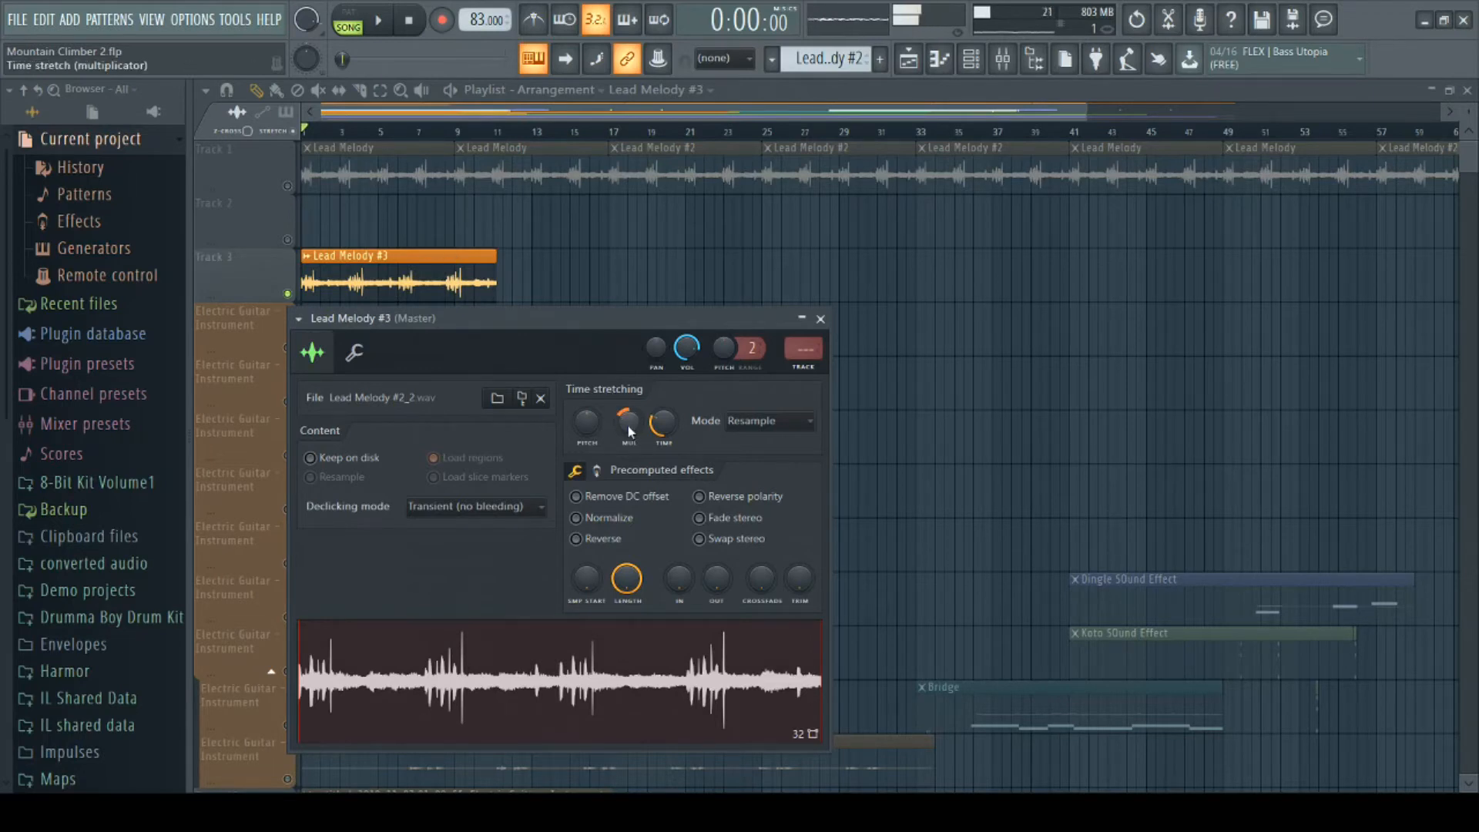
{"action": "left_click_drag", "start_coordinate": [629, 422], "coordinate": [629, 431]}
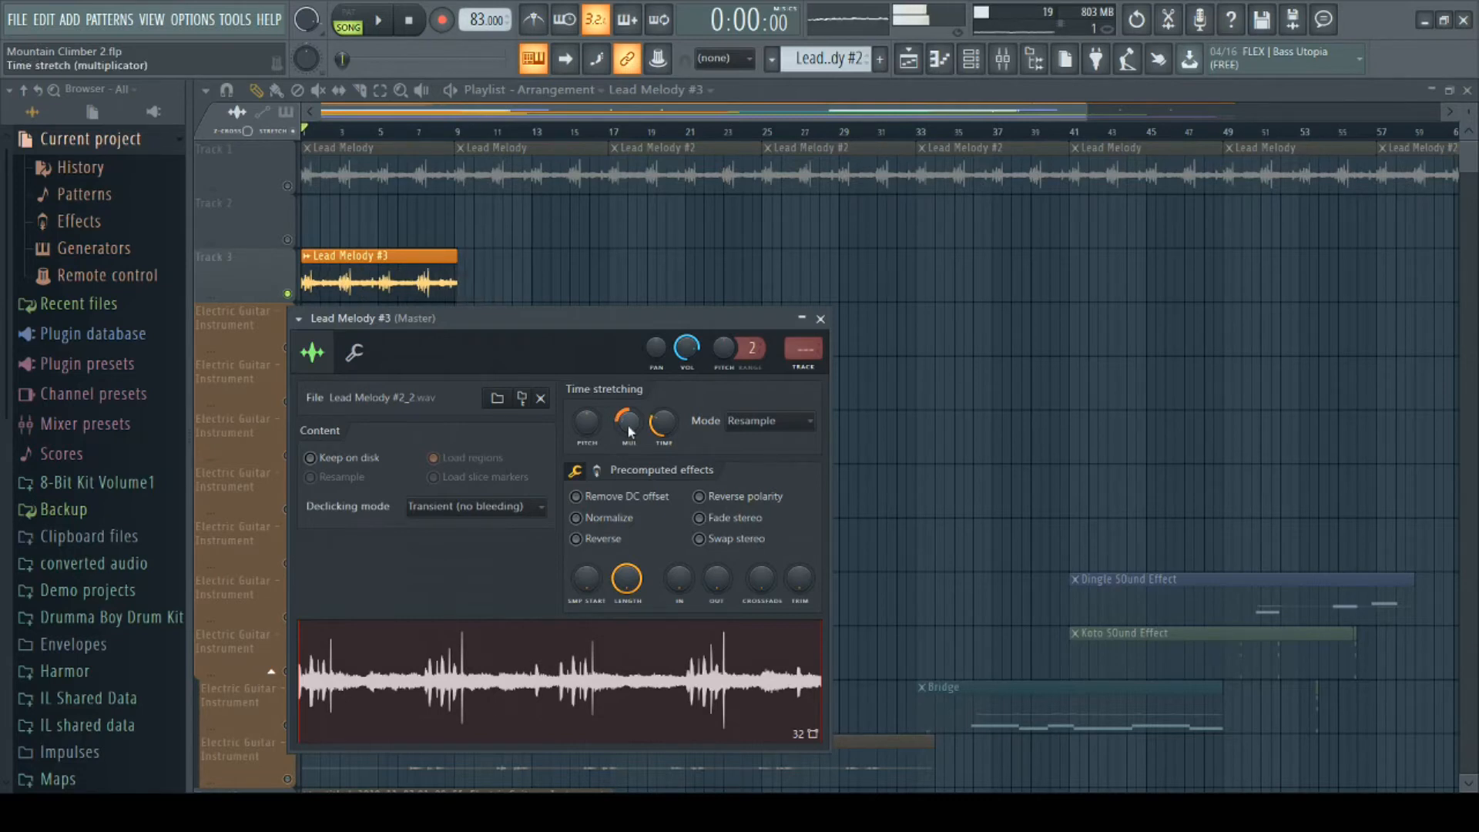
{"action": "left_click_drag", "start_coordinate": [629, 432], "coordinate": [628, 432]}
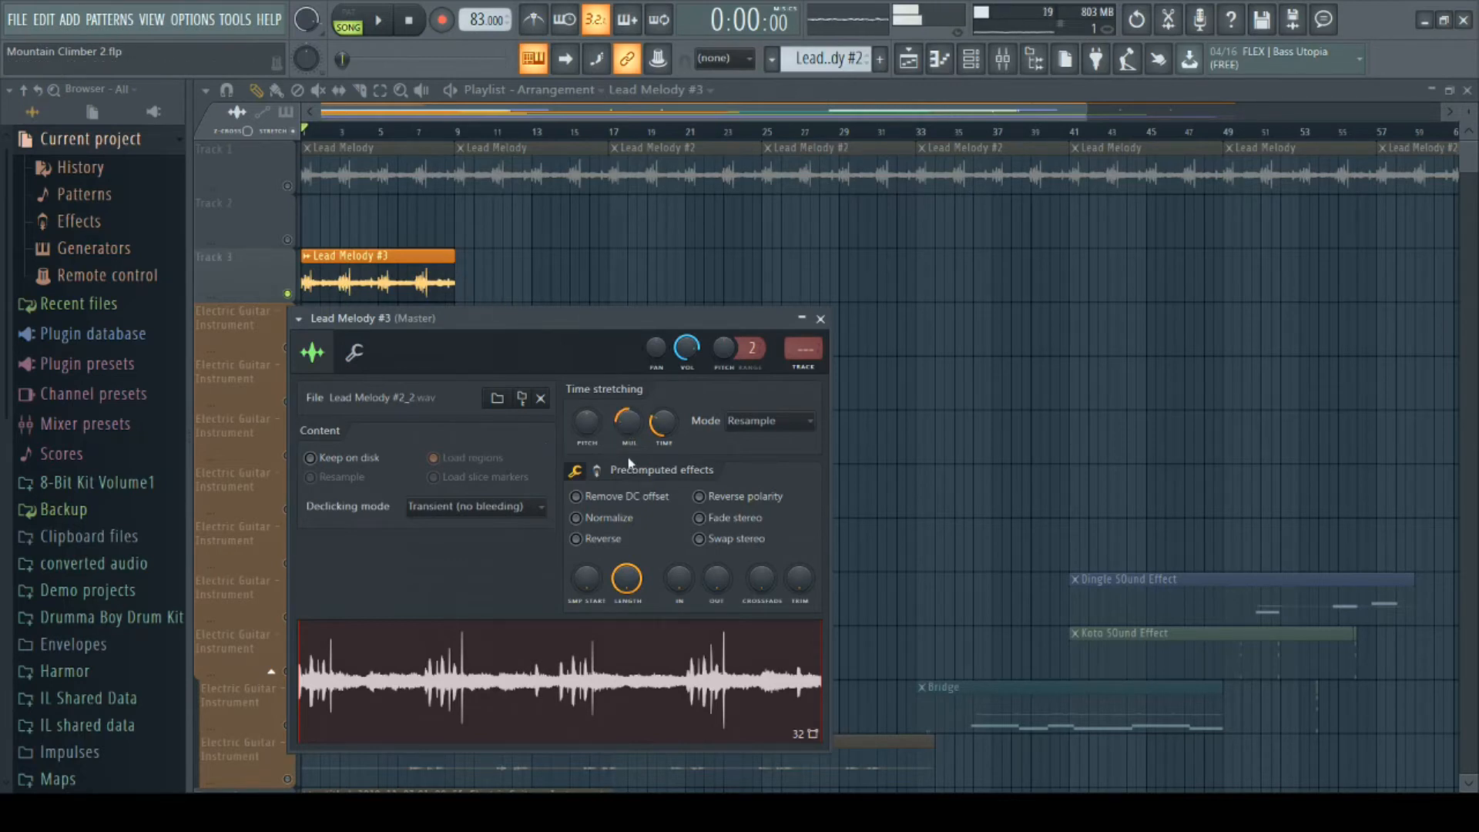
- Reset the multiplier and time stretch values of Lead Melody #3 and set the stretching mode to Auto
{"action": "left_click", "coordinate": [626, 422], "text": "alt"}
{"action": "left_click", "coordinate": [659, 424], "text": "alt"}
- Try raising and lowering the time stretching pitch shift of Lead Melody #3, and reset it to its default
{"action": "left_click_drag", "start_coordinate": [596, 423], "coordinate": [596, 409]}
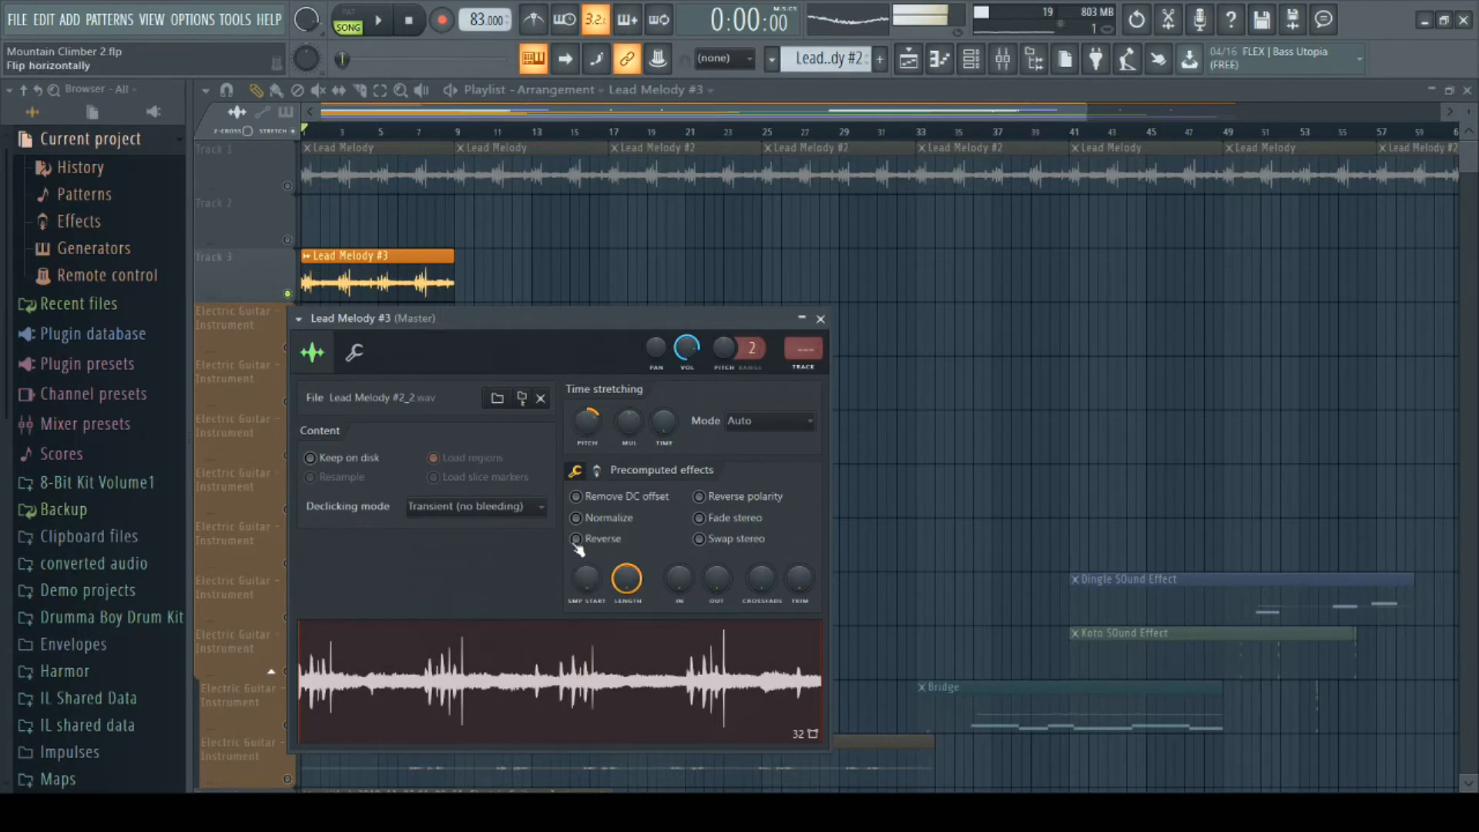
{"action": "left_click", "coordinate": [589, 421]}
{"action": "left_click_drag", "start_coordinate": [589, 421], "coordinate": [590, 433]}
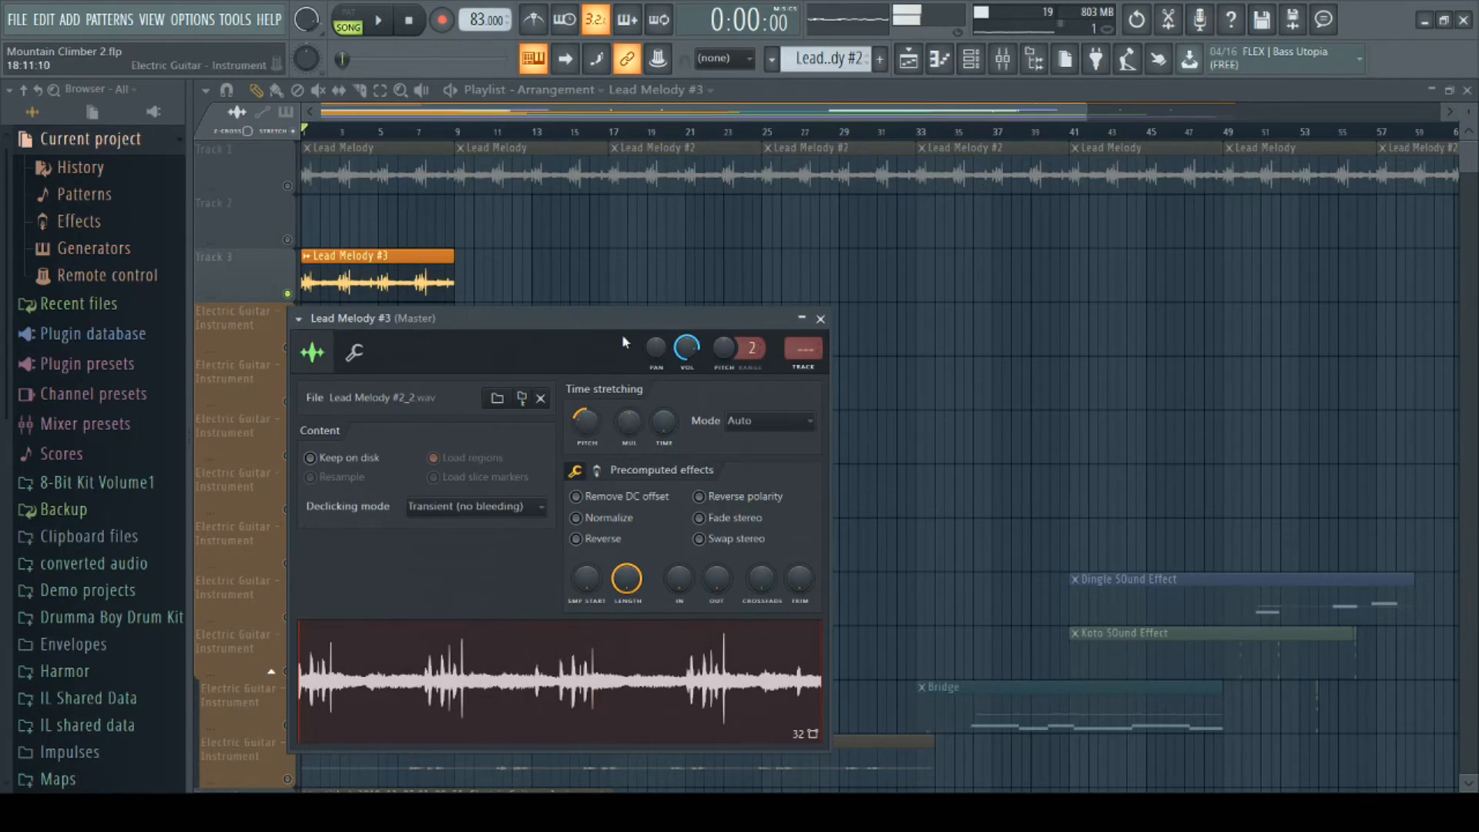
{"action": "left_click", "coordinate": [589, 426], "text": "alt"}
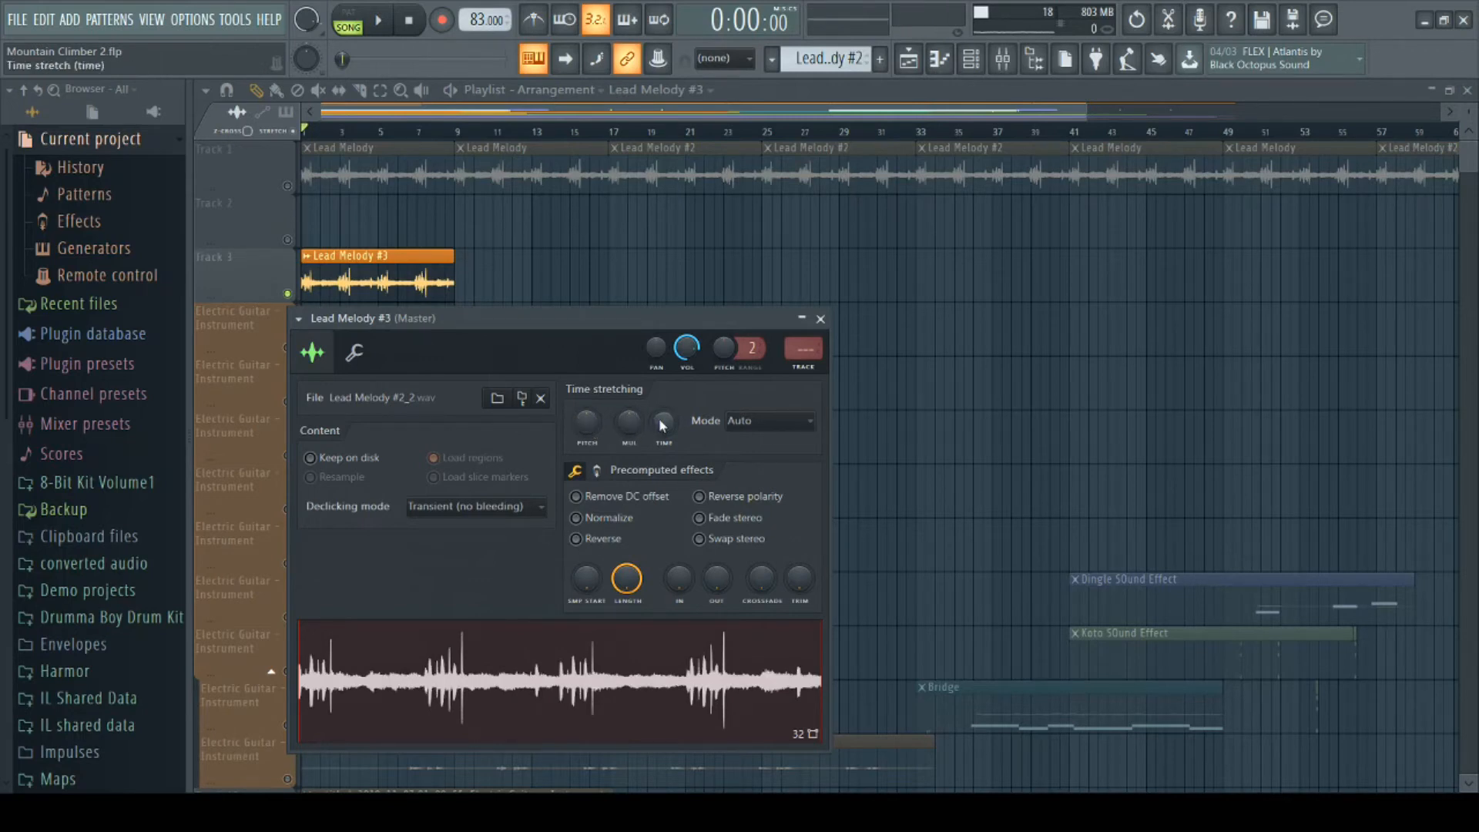
- Set the time stretch to 16 bars and raise the multiplier until the clip spans about 32 bars
{"action": "left_click_drag", "start_coordinate": [664, 421], "coordinate": [663, 388]}
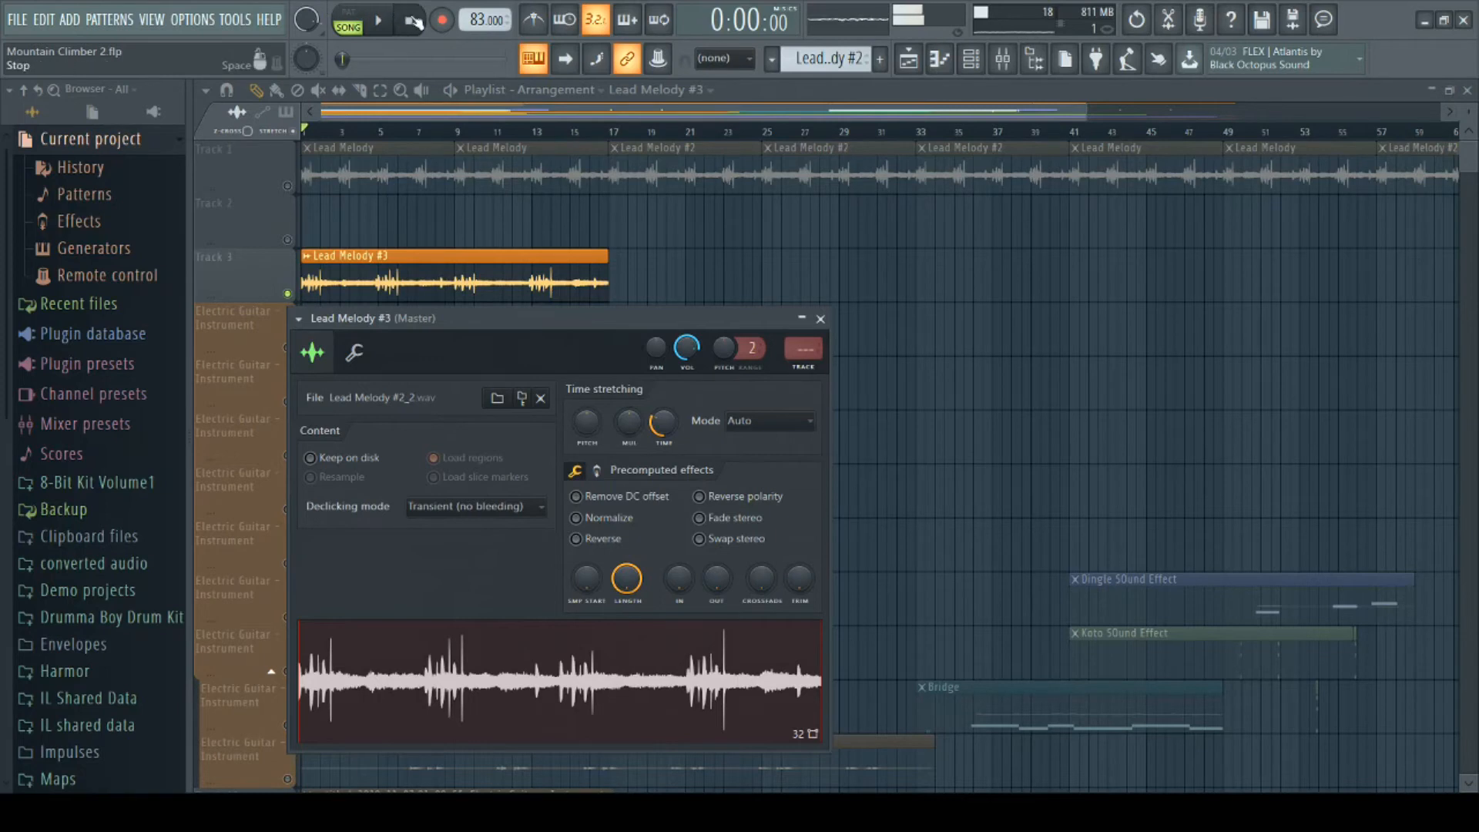
{"action": "left_click_drag", "start_coordinate": [628, 421], "coordinate": [629, 405]}
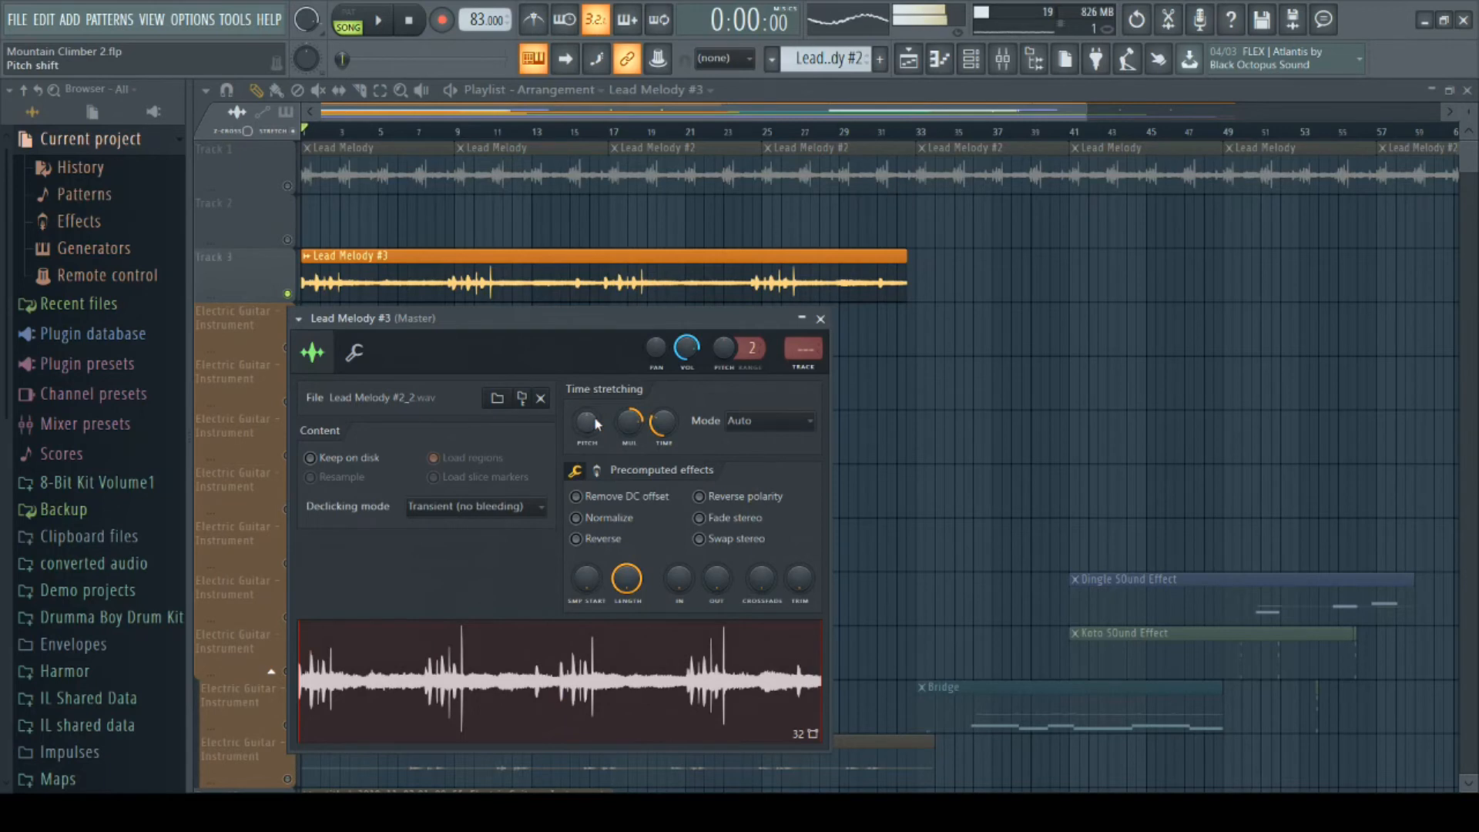
- Try Resample mode and a pitch shift on the sample, and restore Auto mode with the default stretch values
{"action": "left_click", "coordinate": [792, 418]}
{"action": "left_click", "coordinate": [763, 451]}
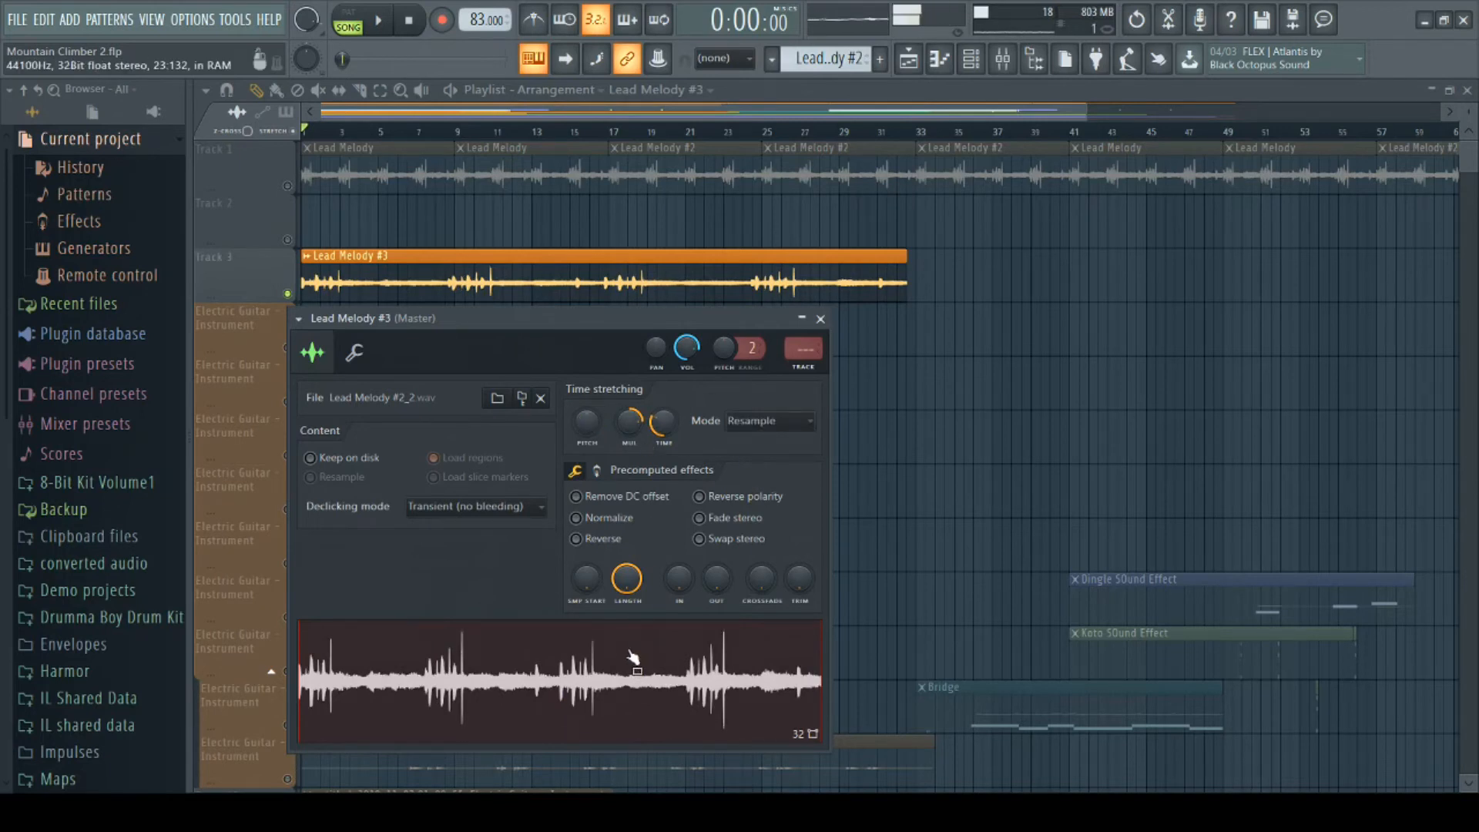
{"action": "left_click_drag", "start_coordinate": [587, 421], "coordinate": [587, 377]}
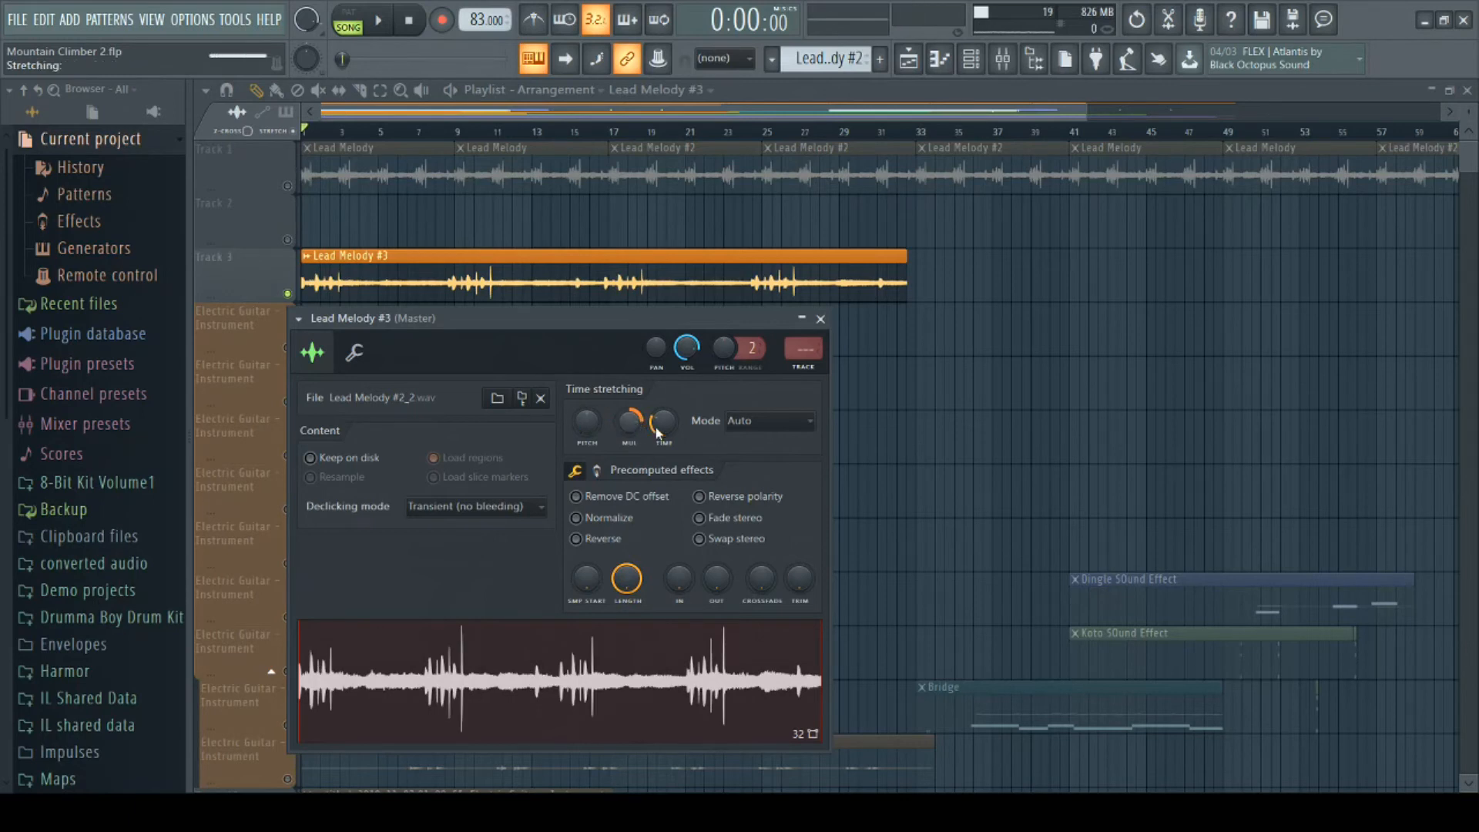
{"action": "left_click_drag", "start_coordinate": [659, 427], "coordinate": [626, 638]}
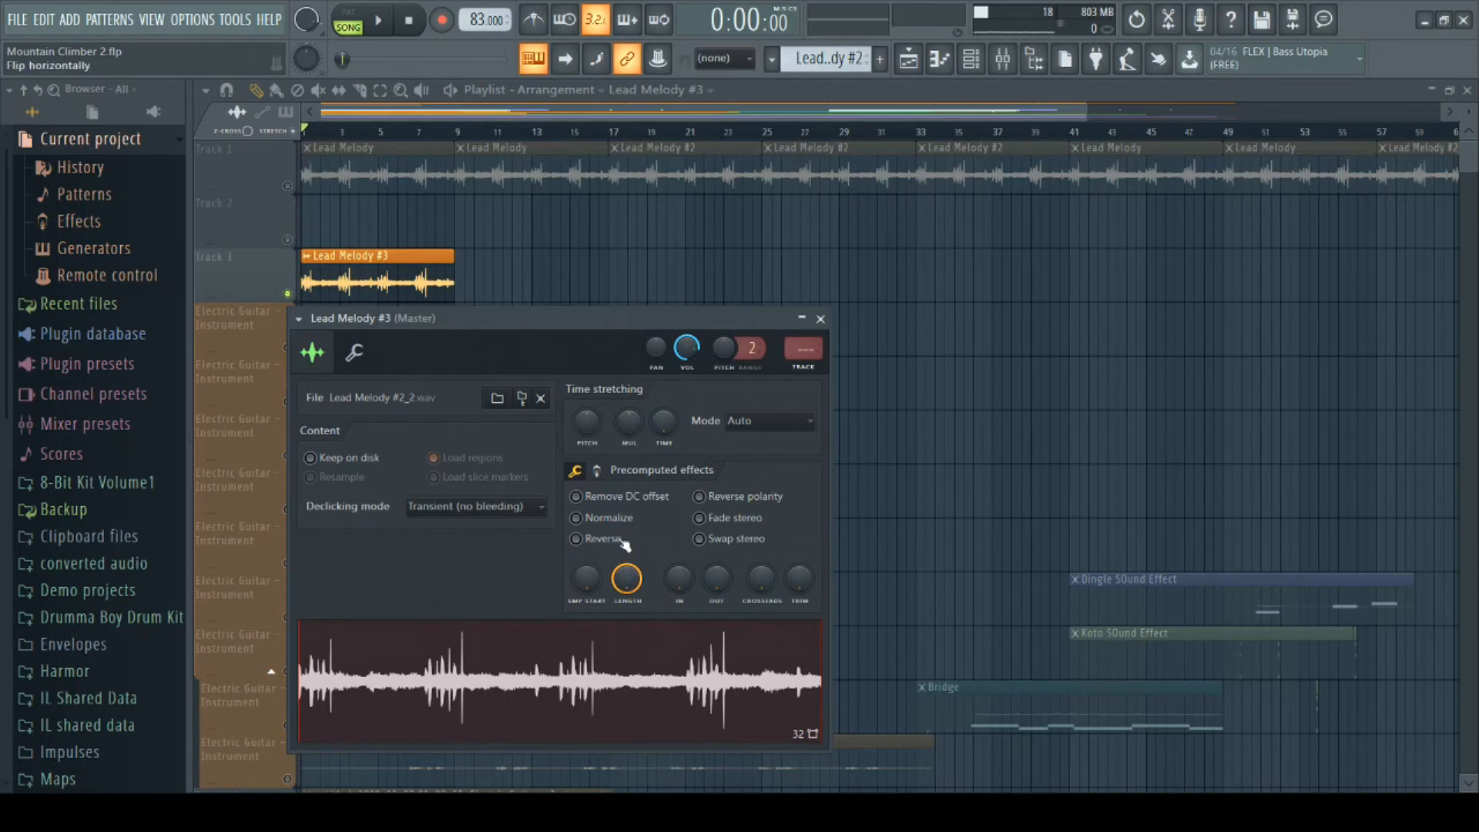
- Reverse the Lead Melody #3 sample and set its time stretch to 16 bars, briefly playing the result
{"action": "left_click", "coordinate": [579, 541]}
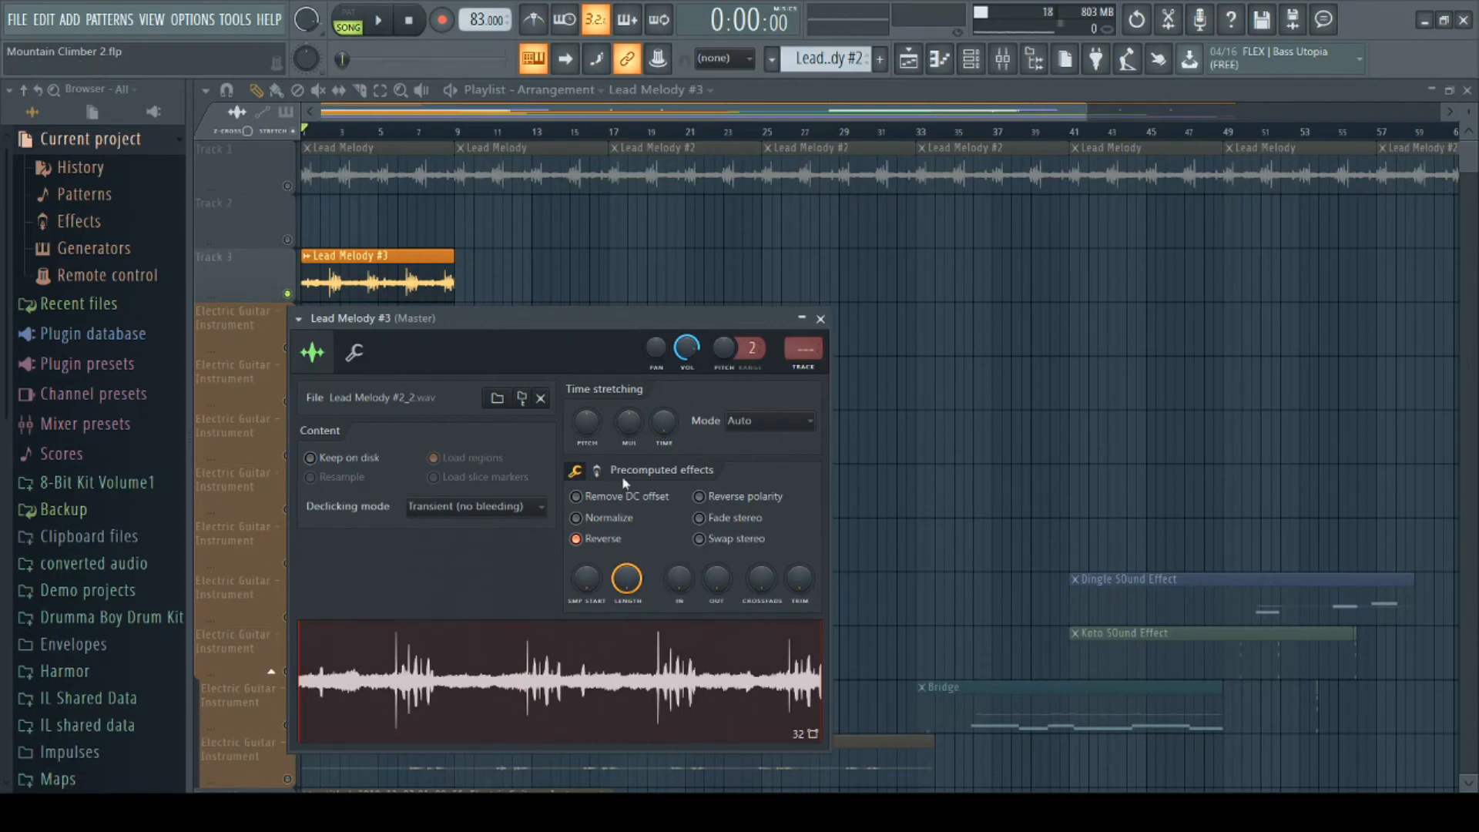
{"action": "left_click_drag", "start_coordinate": [664, 423], "coordinate": [665, 368]}
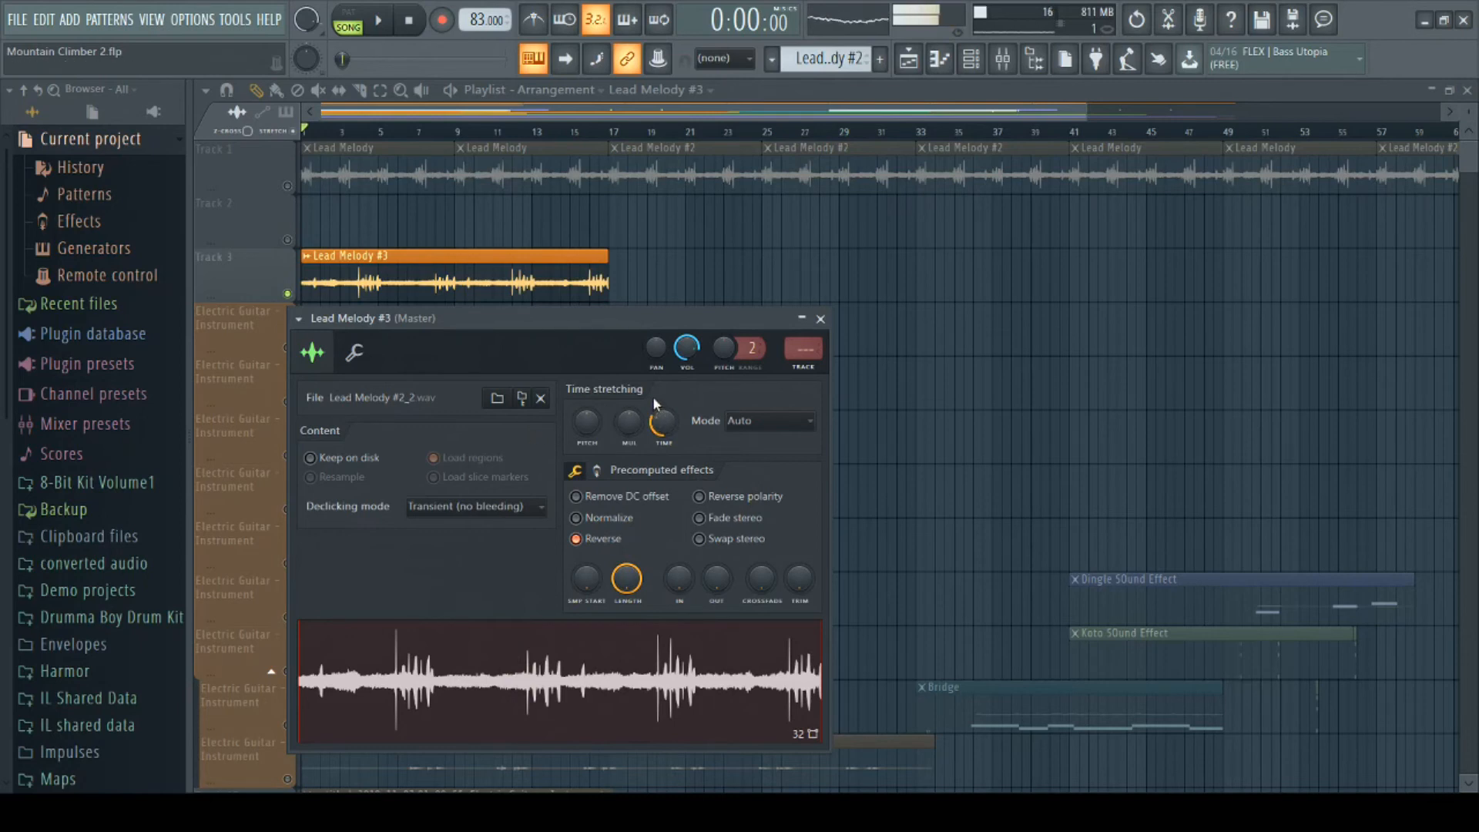
{"action": "key", "text": "space"}
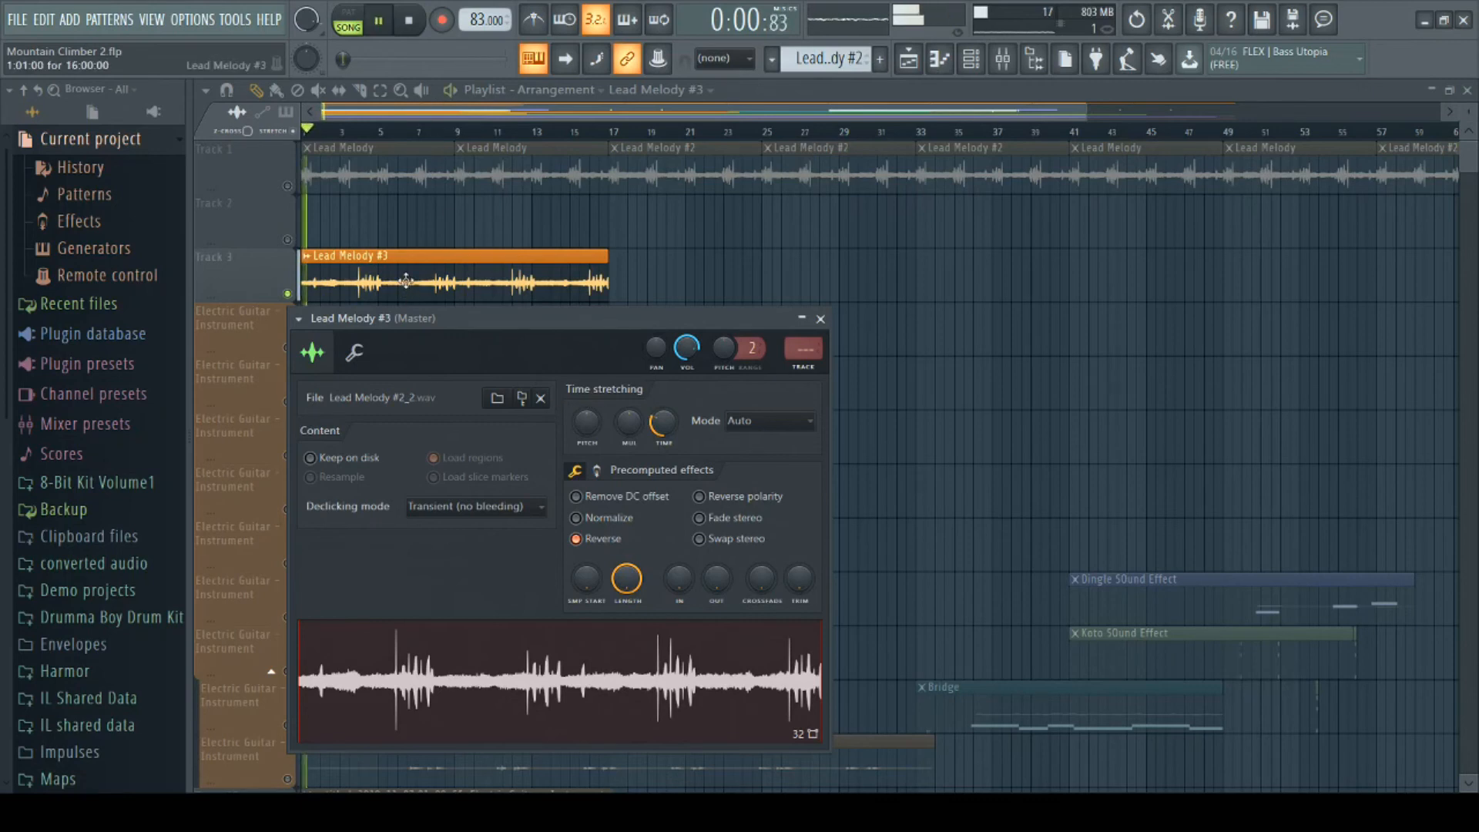
{"action": "key", "text": "space"}
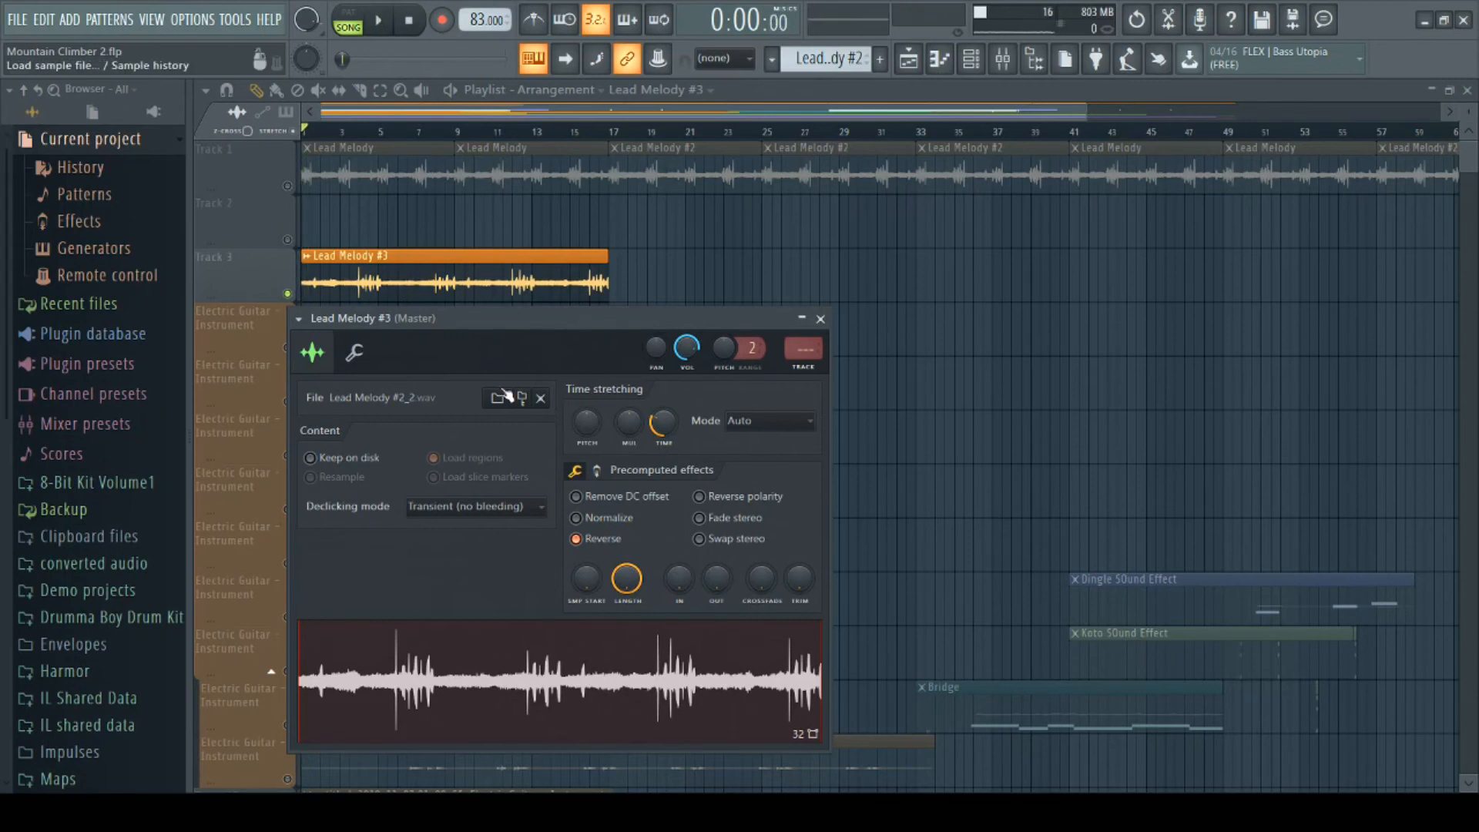